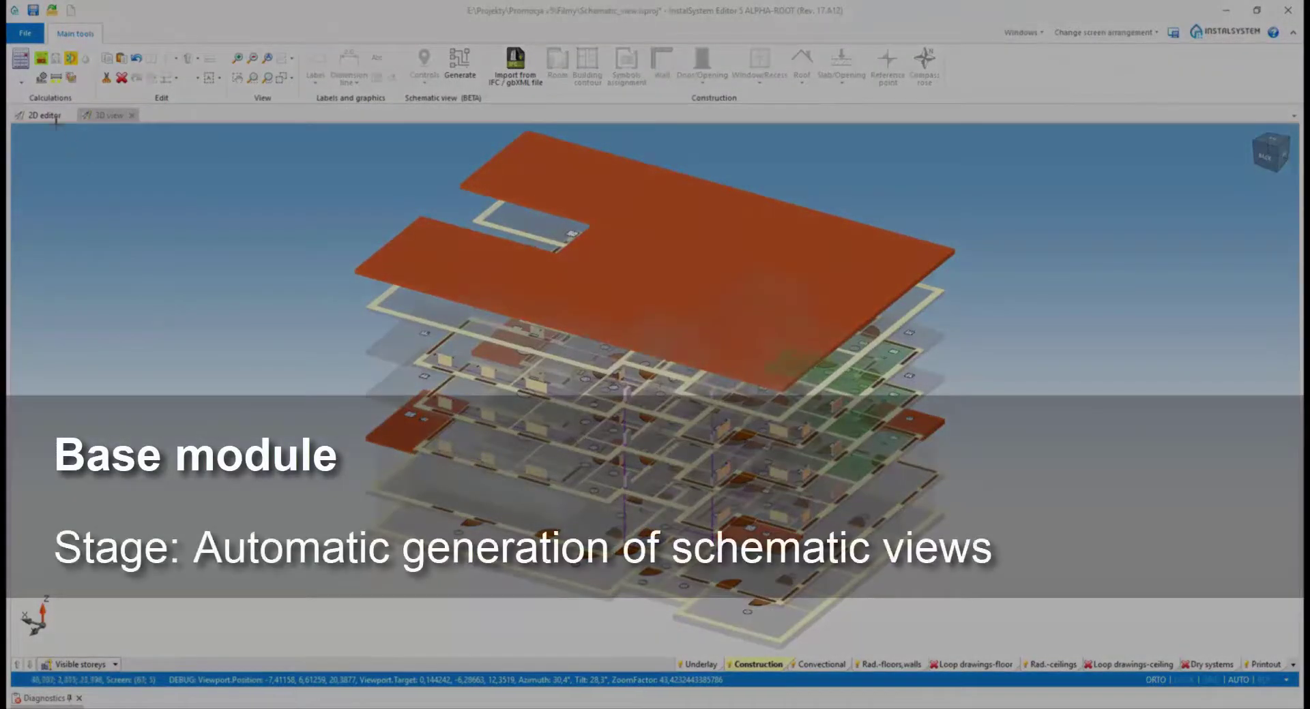
In the 2D plan, place a thermal-installation starting point on the red riser beside the stairs
left_click(54, 117)
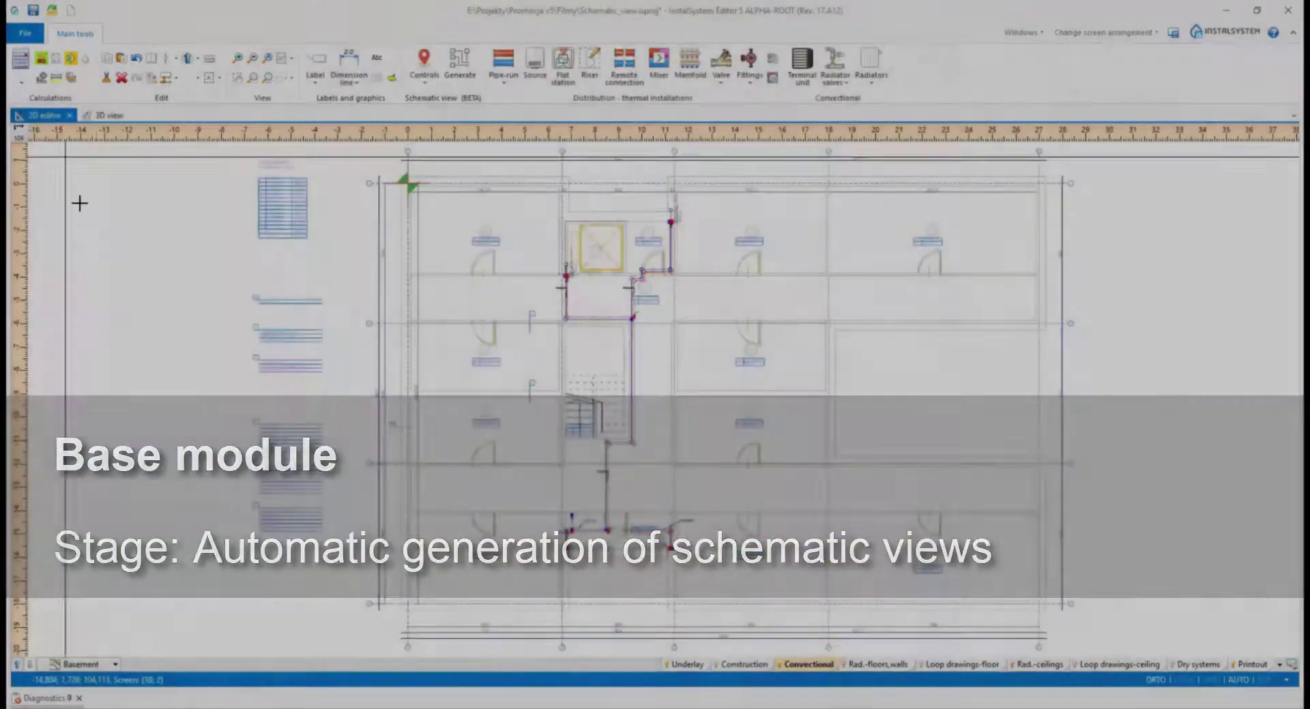
scroll(576, 546, "up", 6)
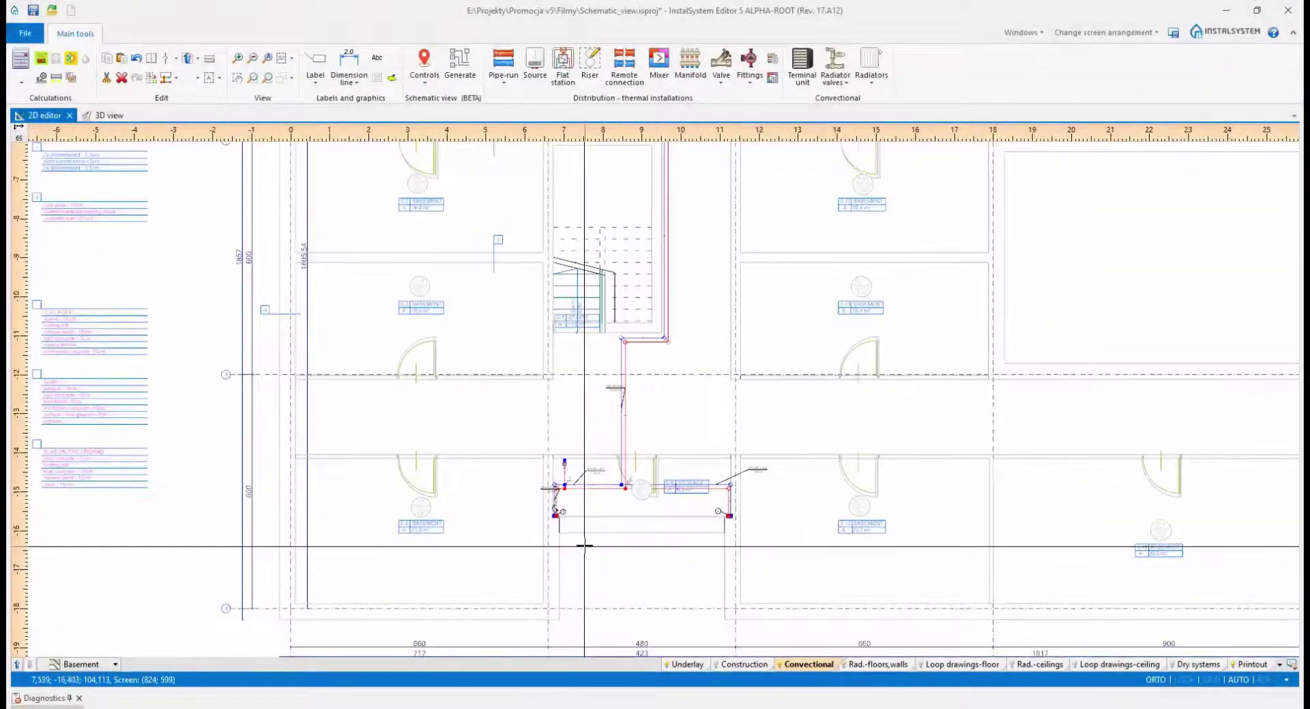
scroll(565, 463, "up", 3)
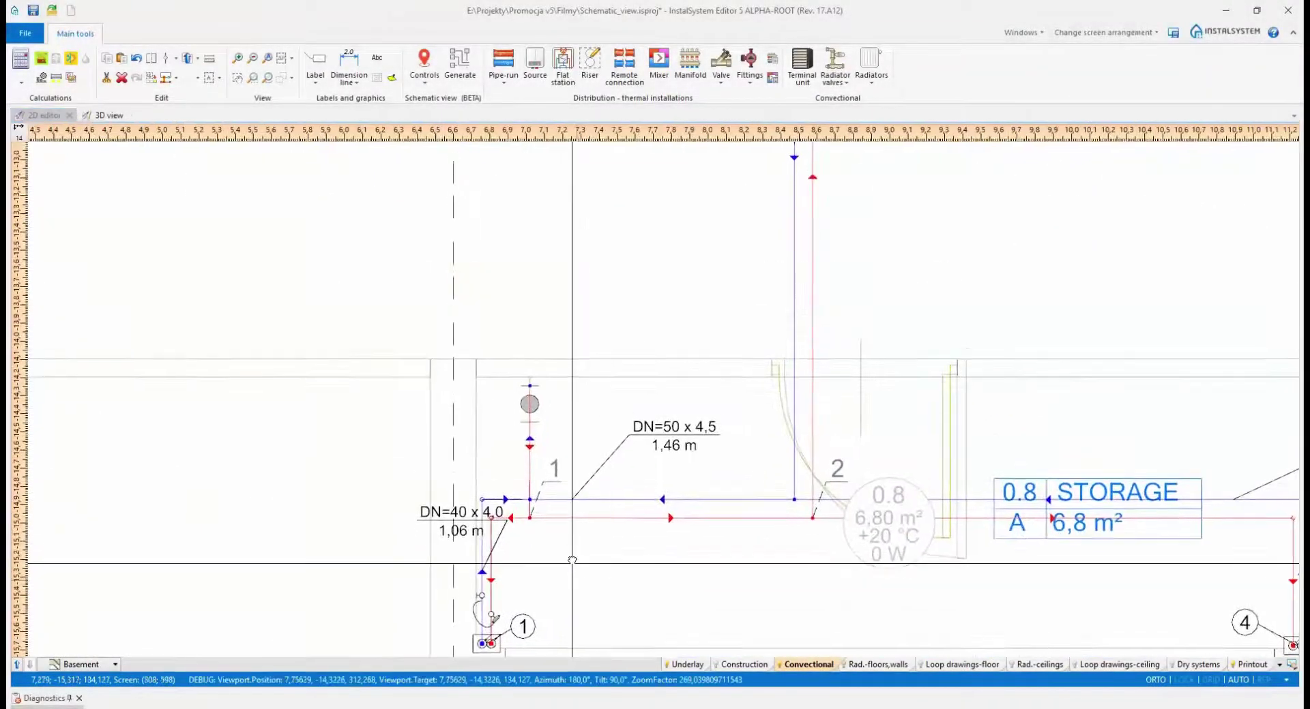
left_click(423, 83)
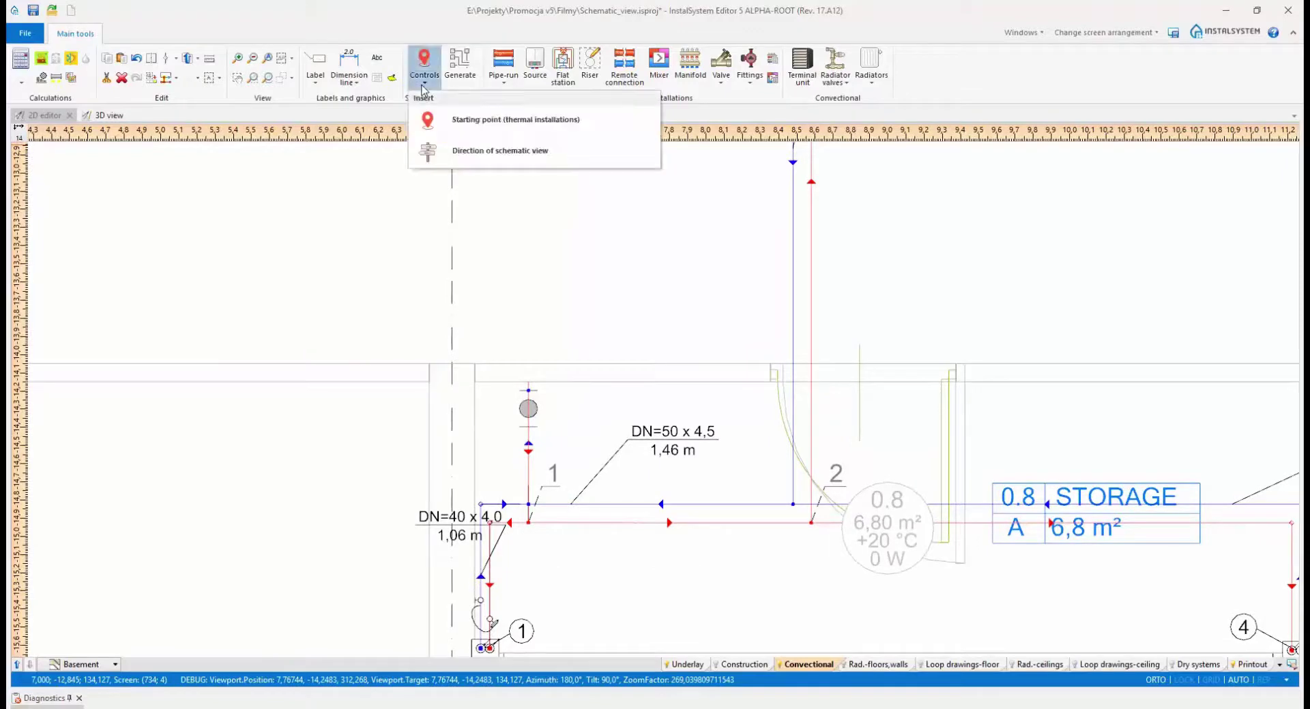
left_click(616, 130)
scroll(580, 423, "up", 5)
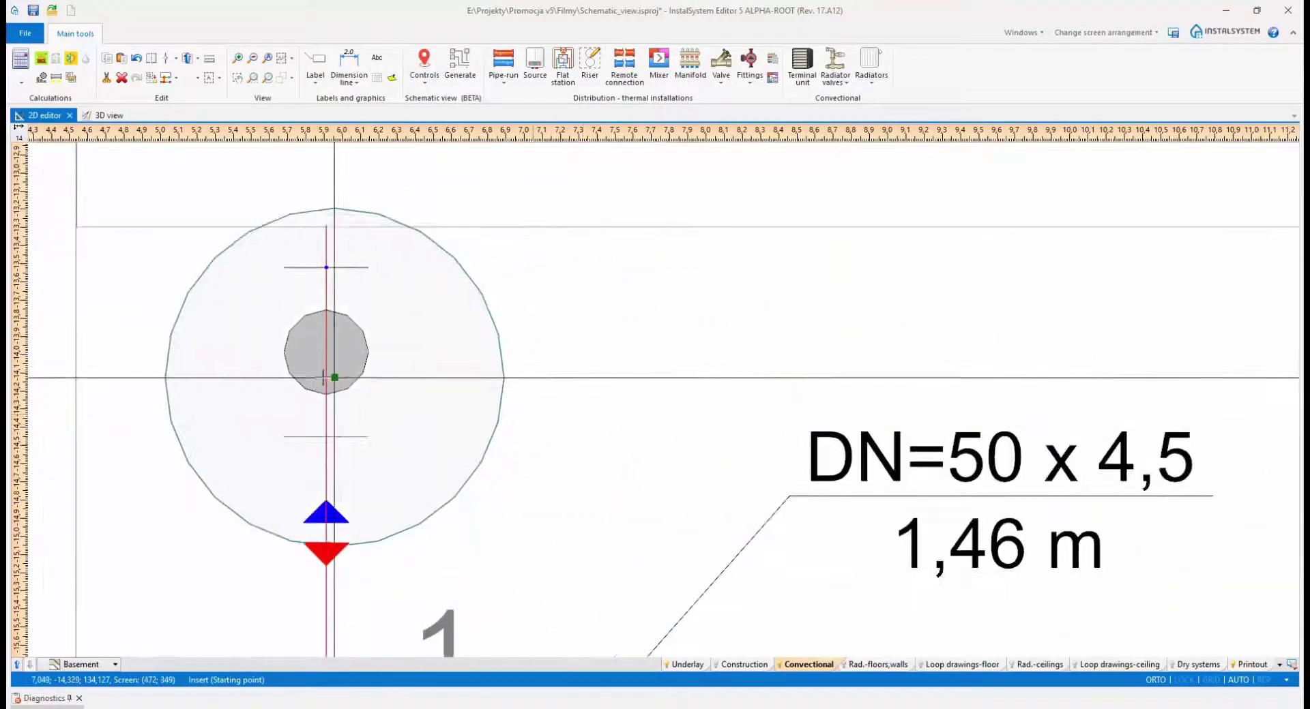
left_click(326, 401)
scroll(357, 401, "down", 4)
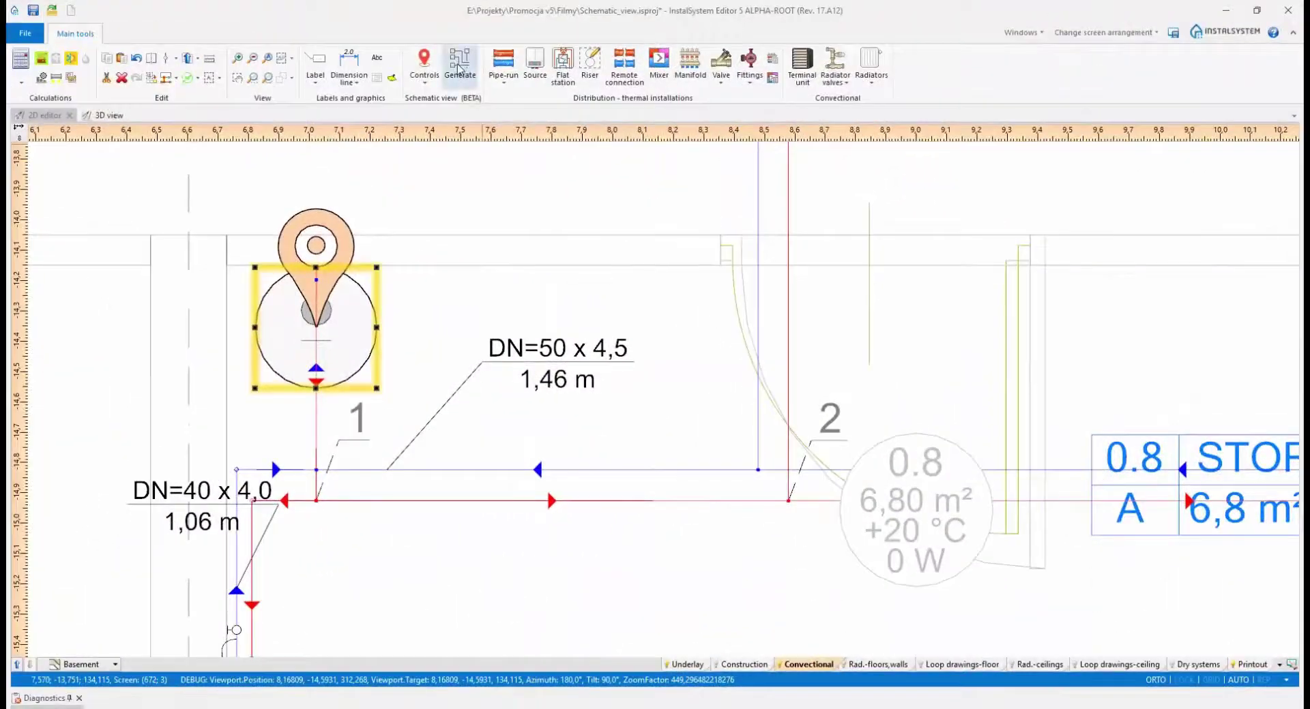
Generate the schematic view from the starting point and switch to schematic view 1
left_click(458, 68)
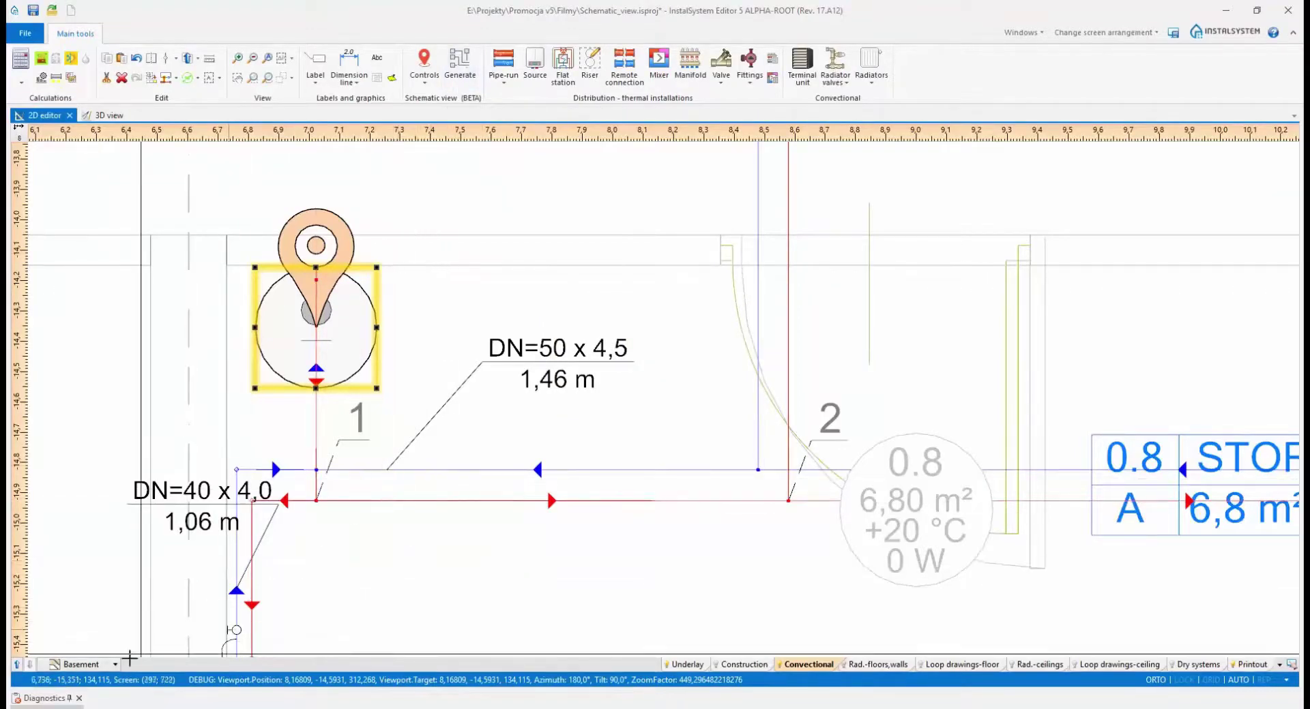
left_click(113, 666)
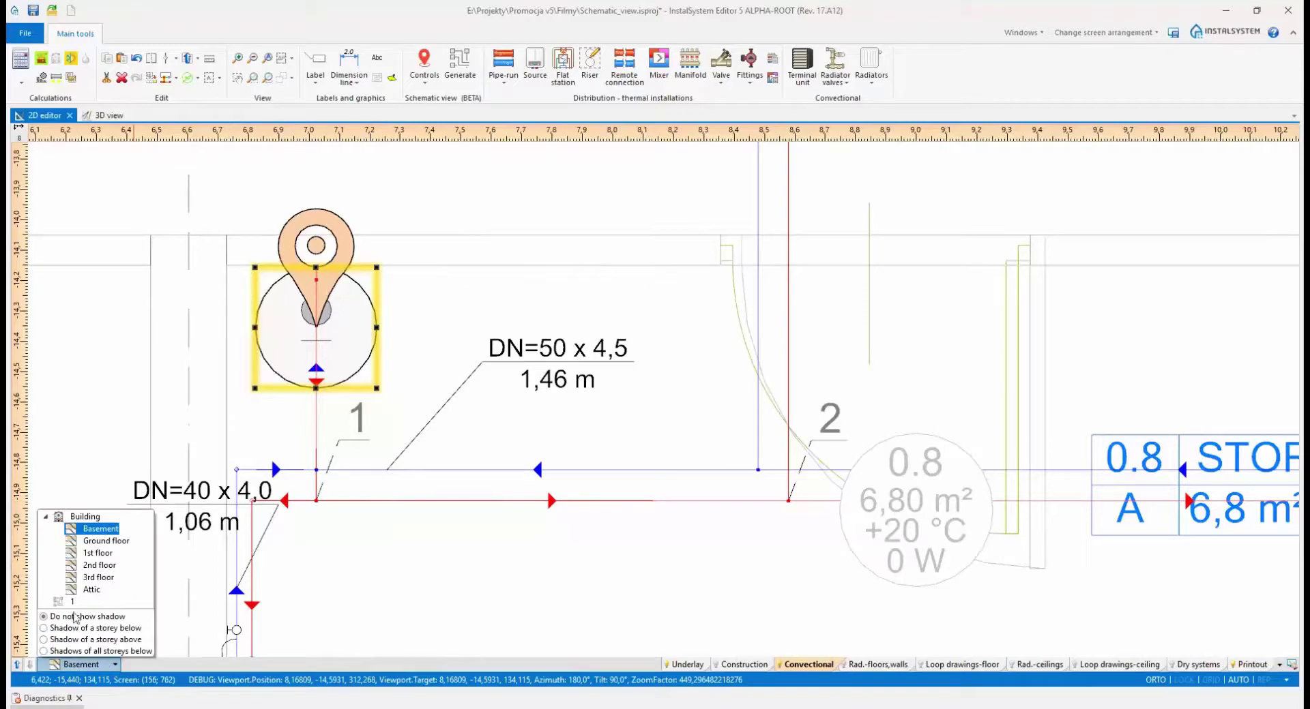
left_click(73, 606)
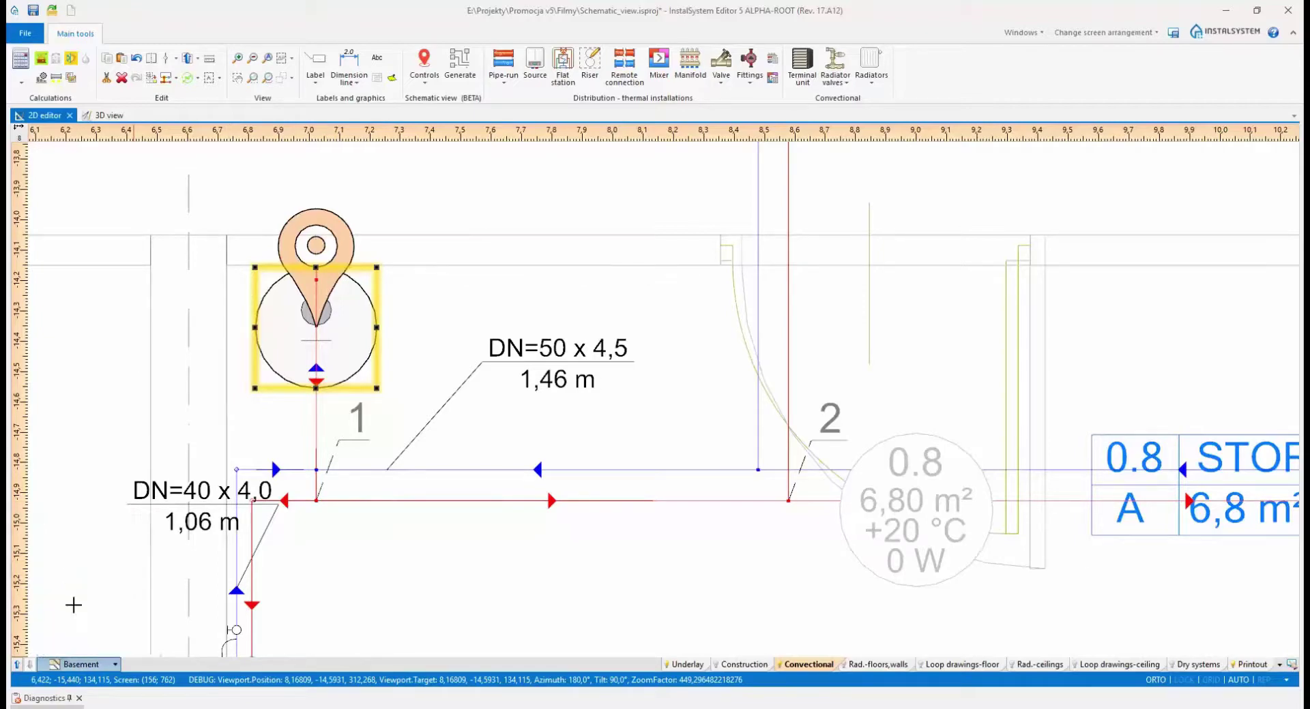
Zoom out and pan across the riser diagram to review it end to end
scroll(138, 558, "down", 6)
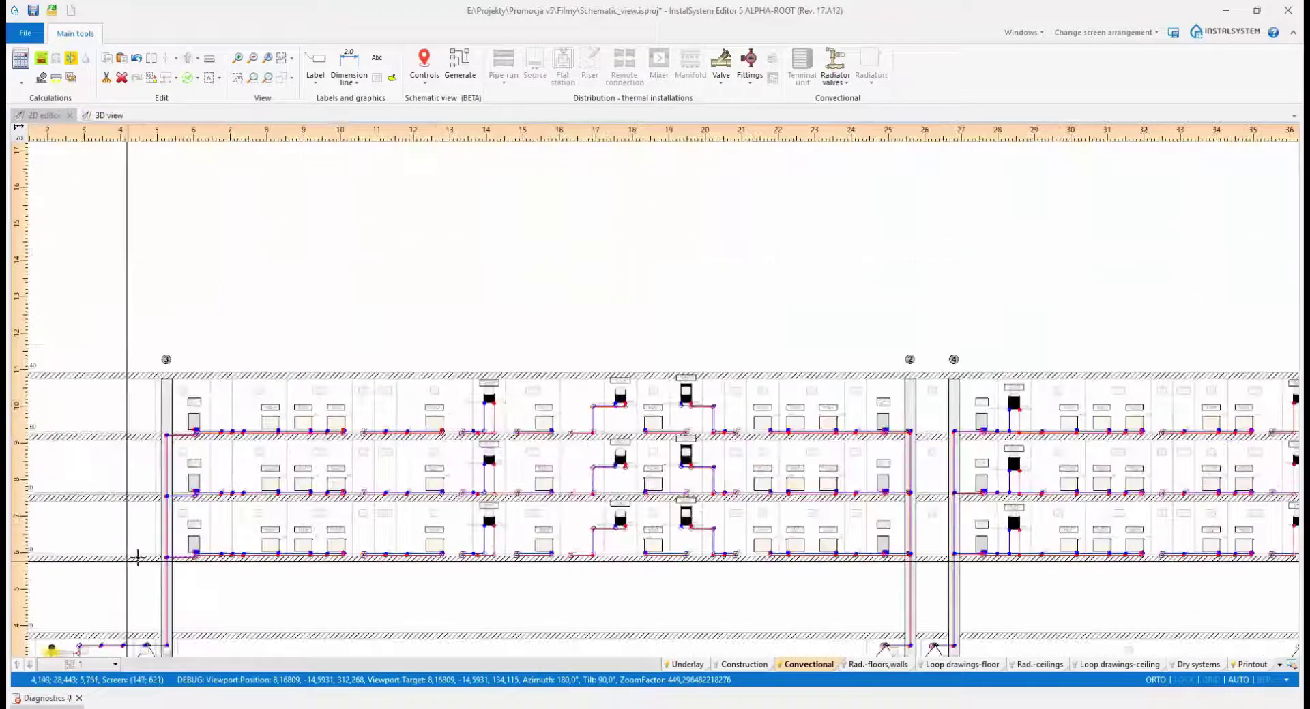
scroll(351, 482, "down", 3)
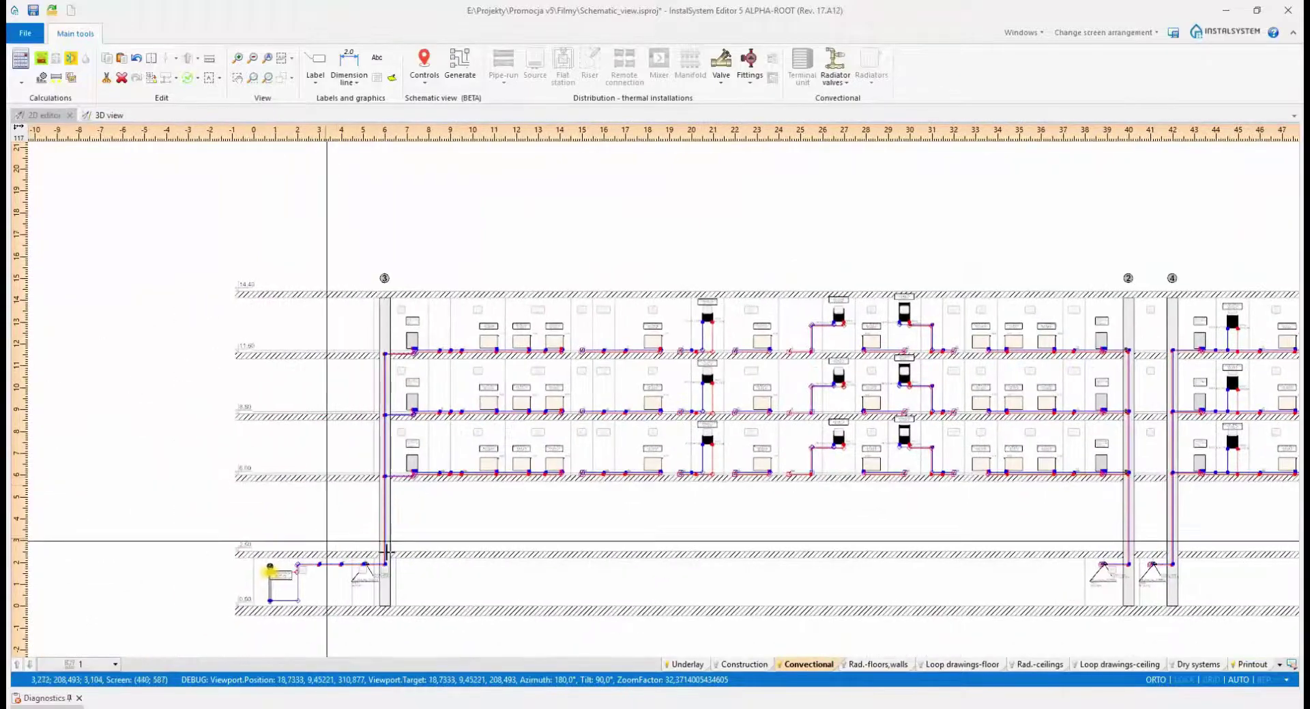
middle_click_drag(869, 535, 839, 535)
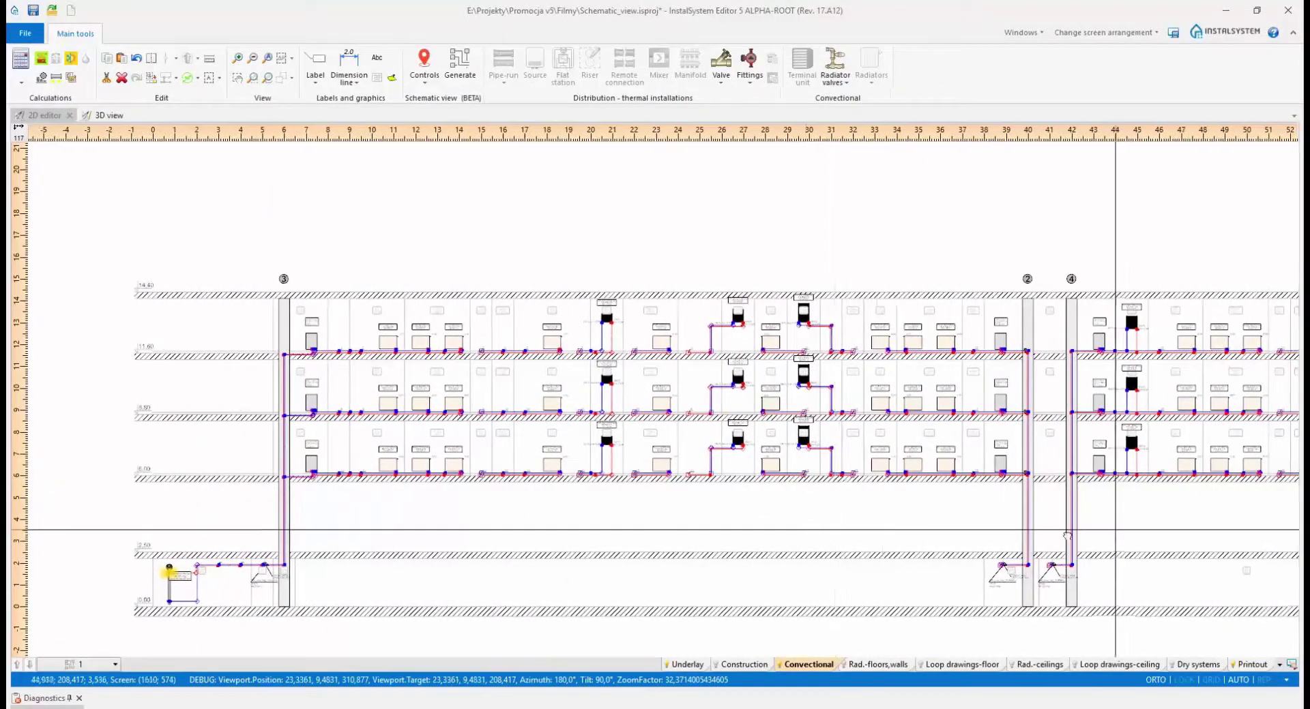
middle_click_drag(1067, 536, 778, 531)
middle_click_drag(984, 525, 825, 523)
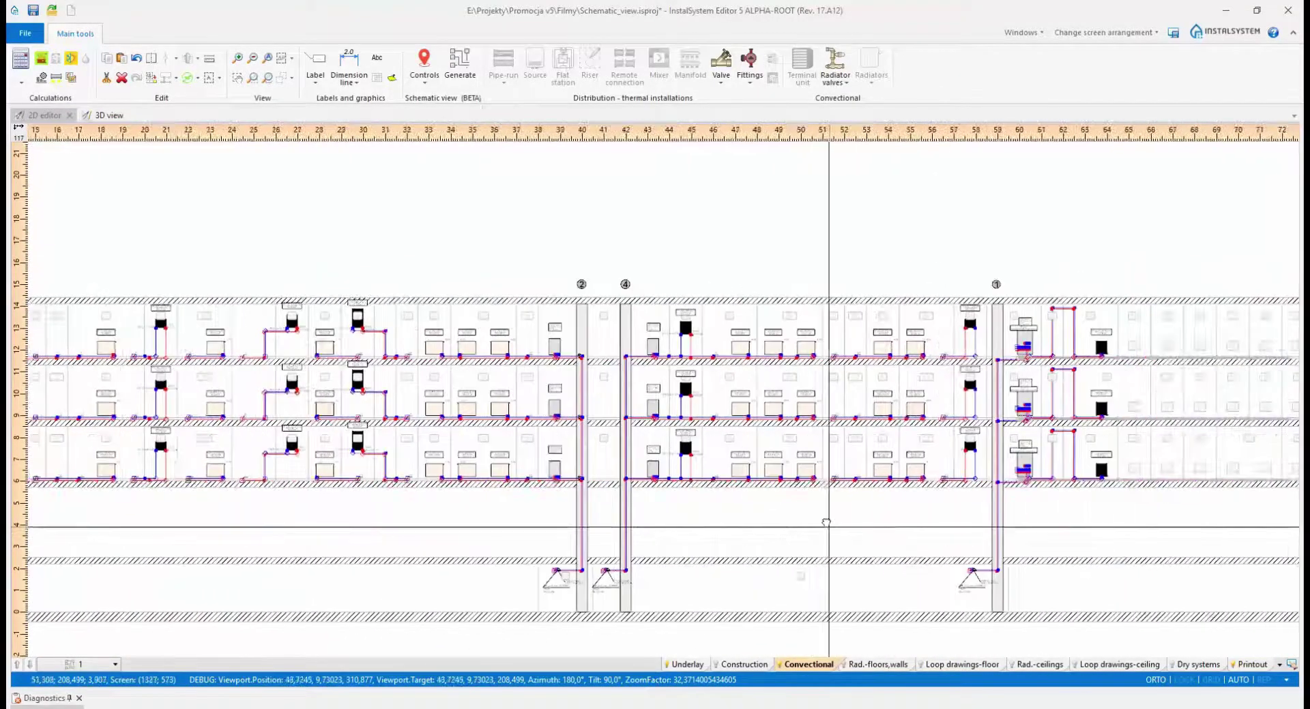
middle_click_drag(921, 525, 821, 526)
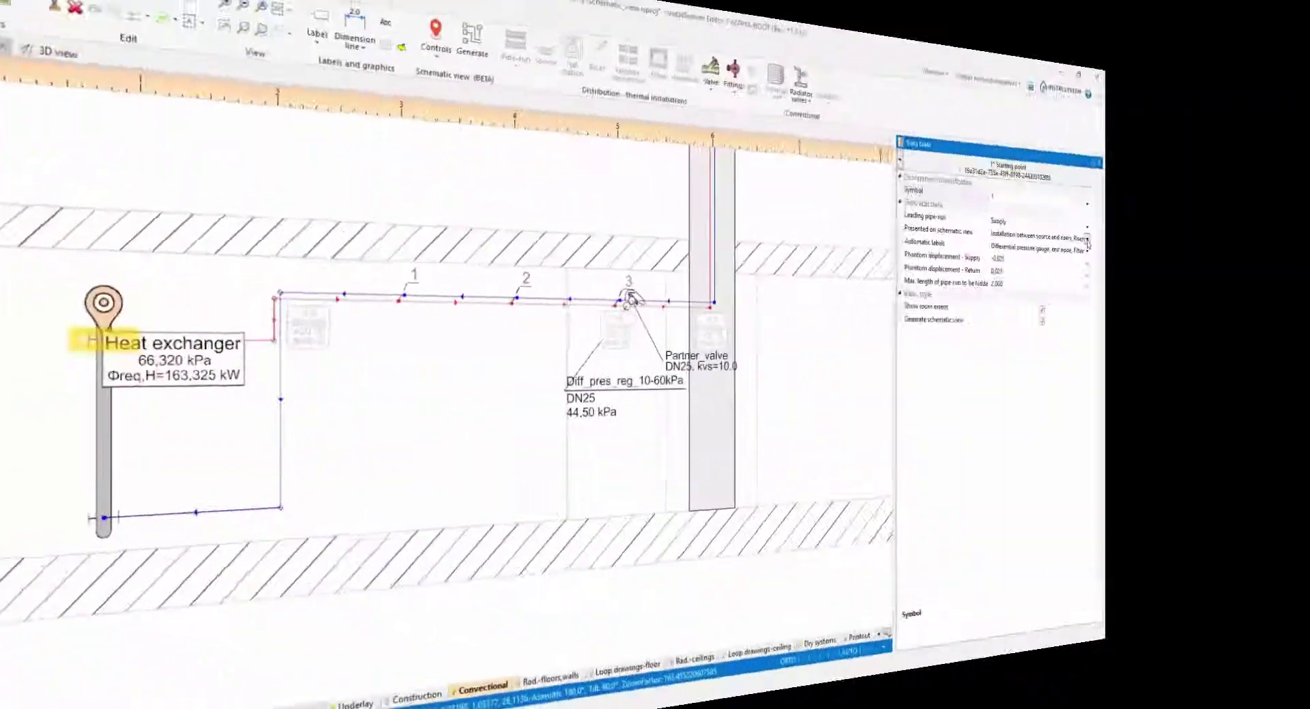
Hide installation behind risers, manifold and flat stations on the schematic, then regenerate it
left_click(1087, 239)
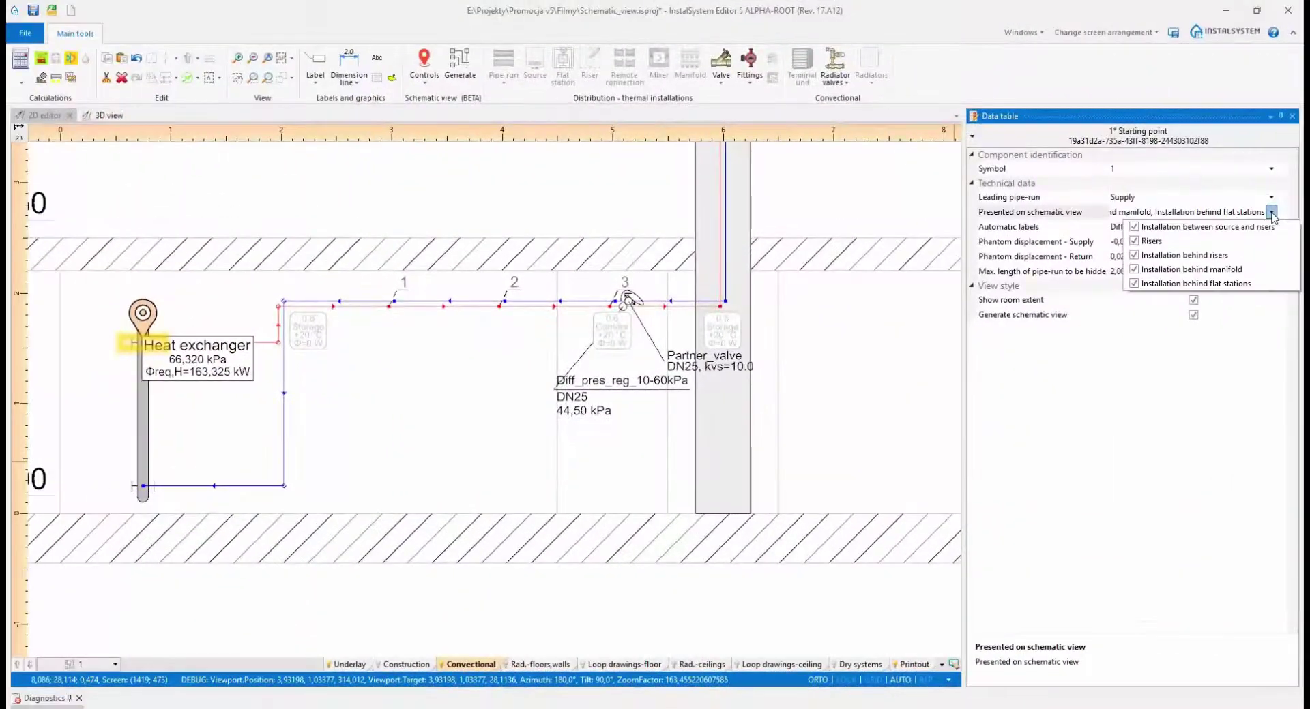
left_click(1135, 257)
left_click(1136, 271)
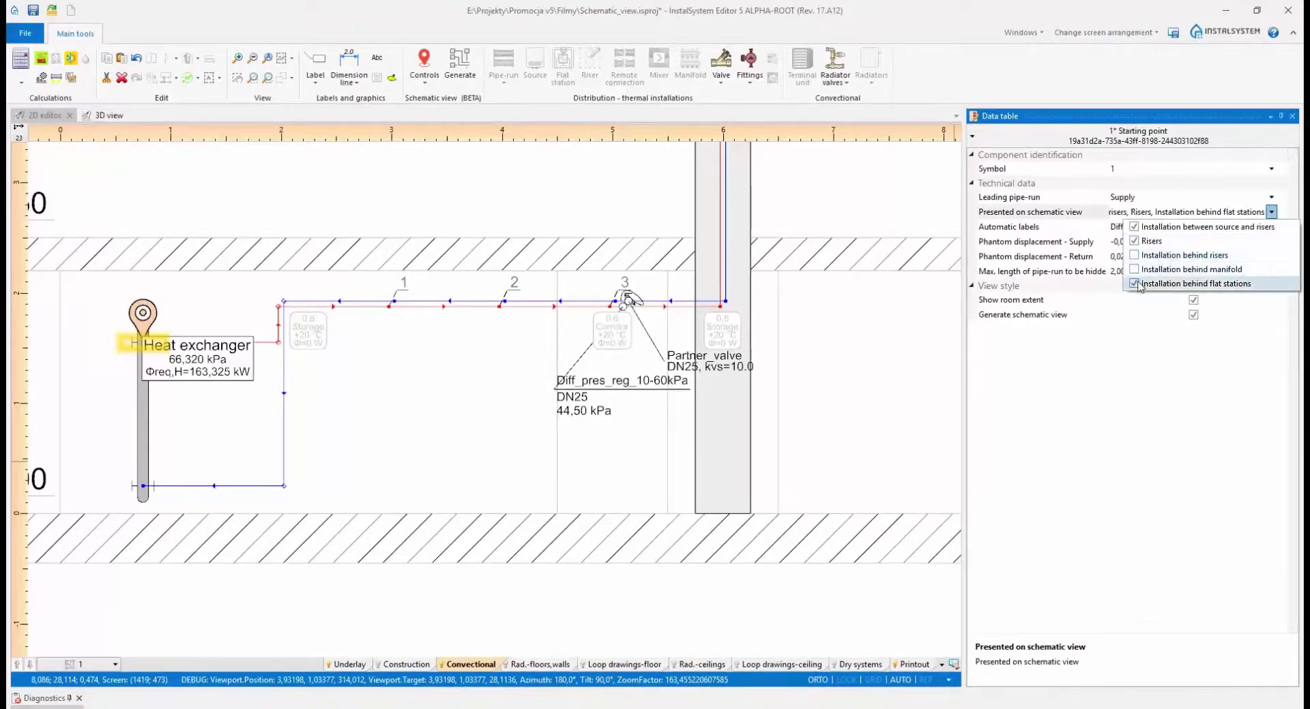
left_click(1136, 285)
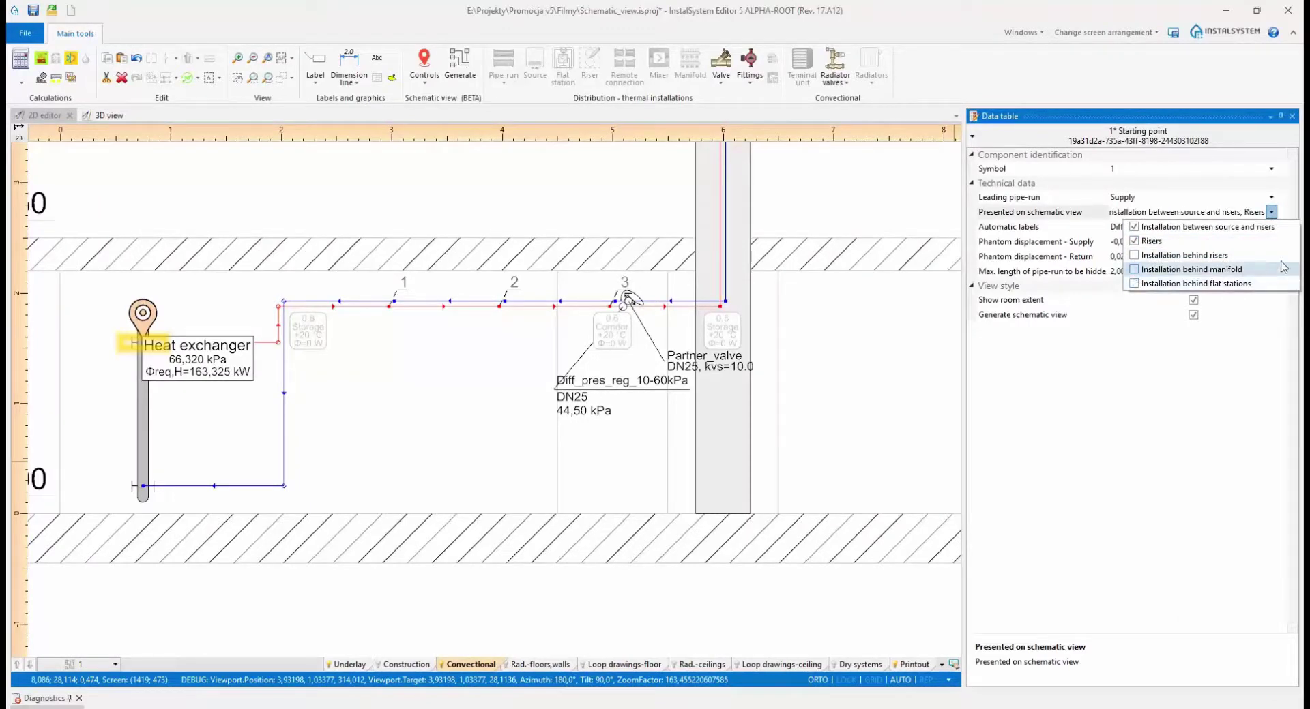
left_click(1272, 212)
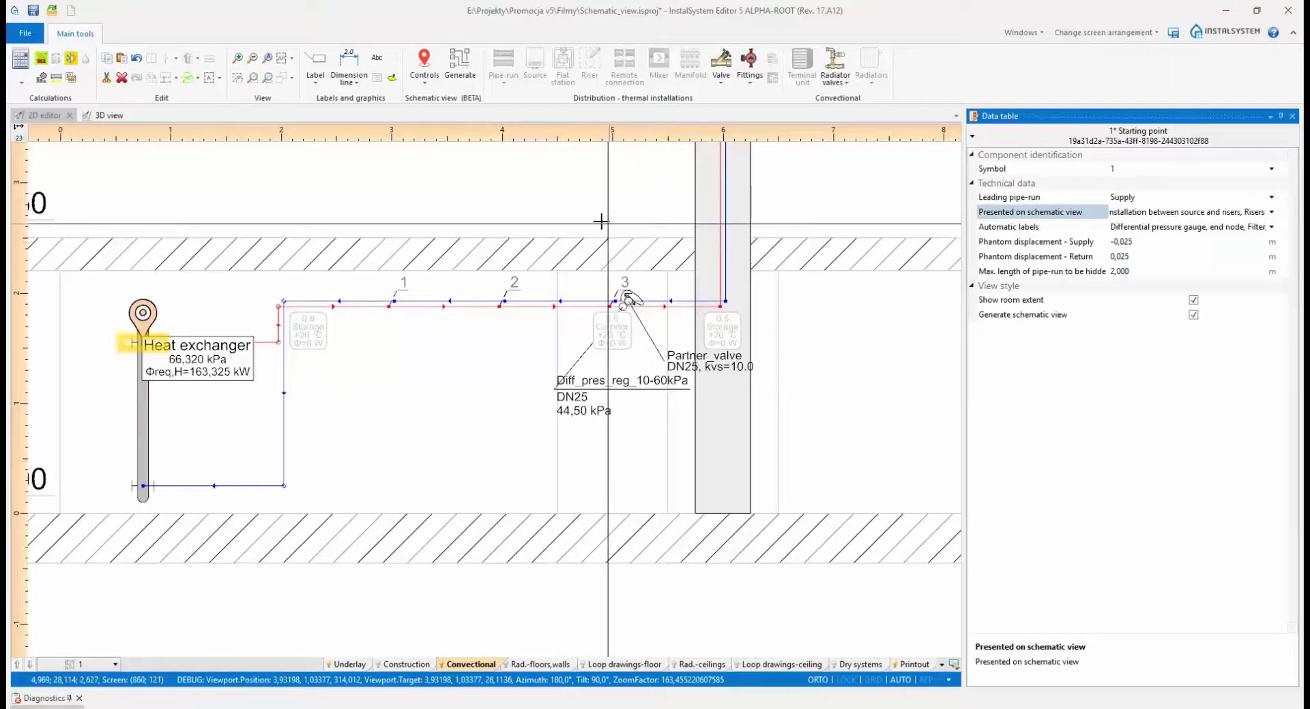
left_click(457, 68)
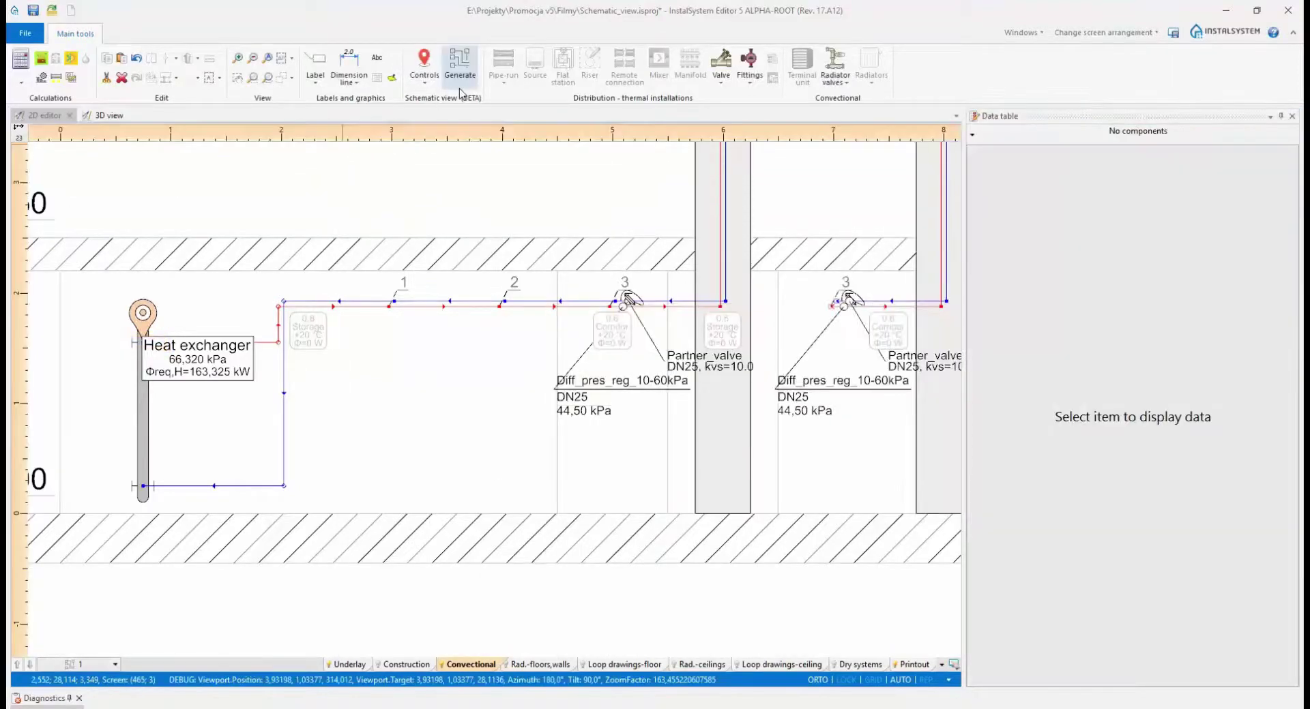
Exclude Radiator from the starting point's automatic labels and regenerate the schematic
left_click(270, 59)
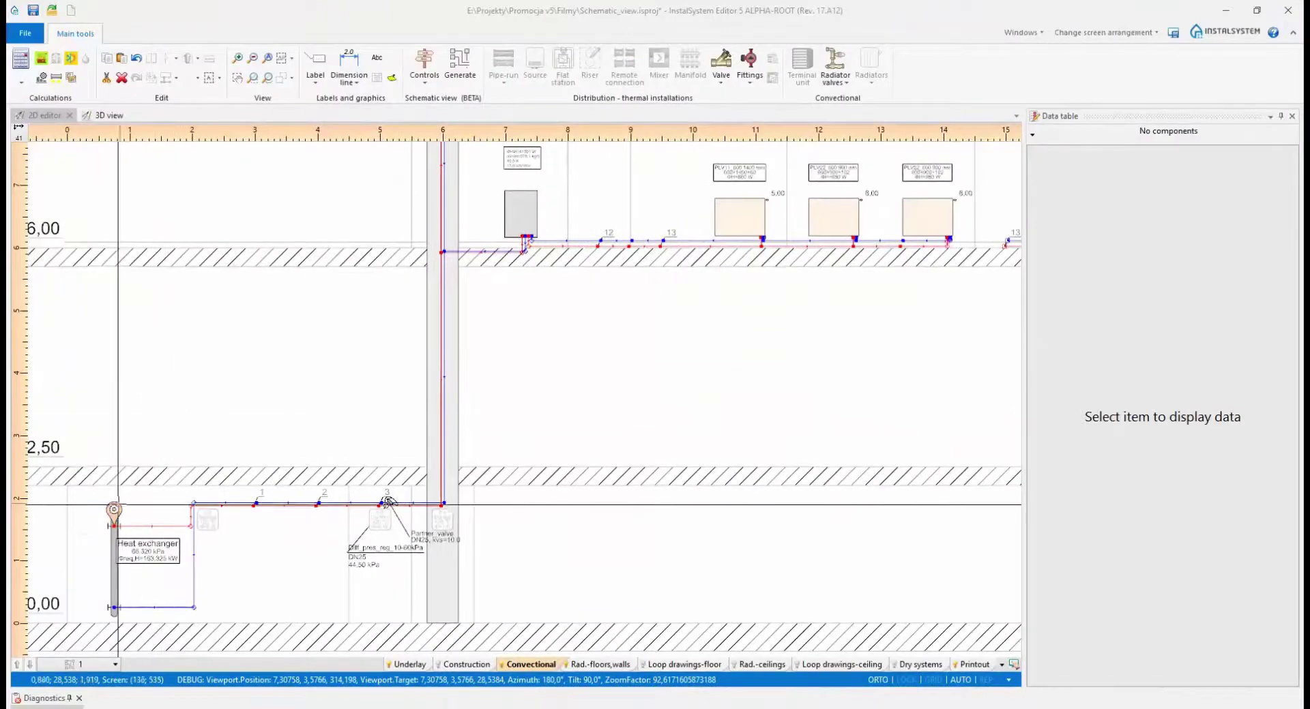
left_click(113, 526)
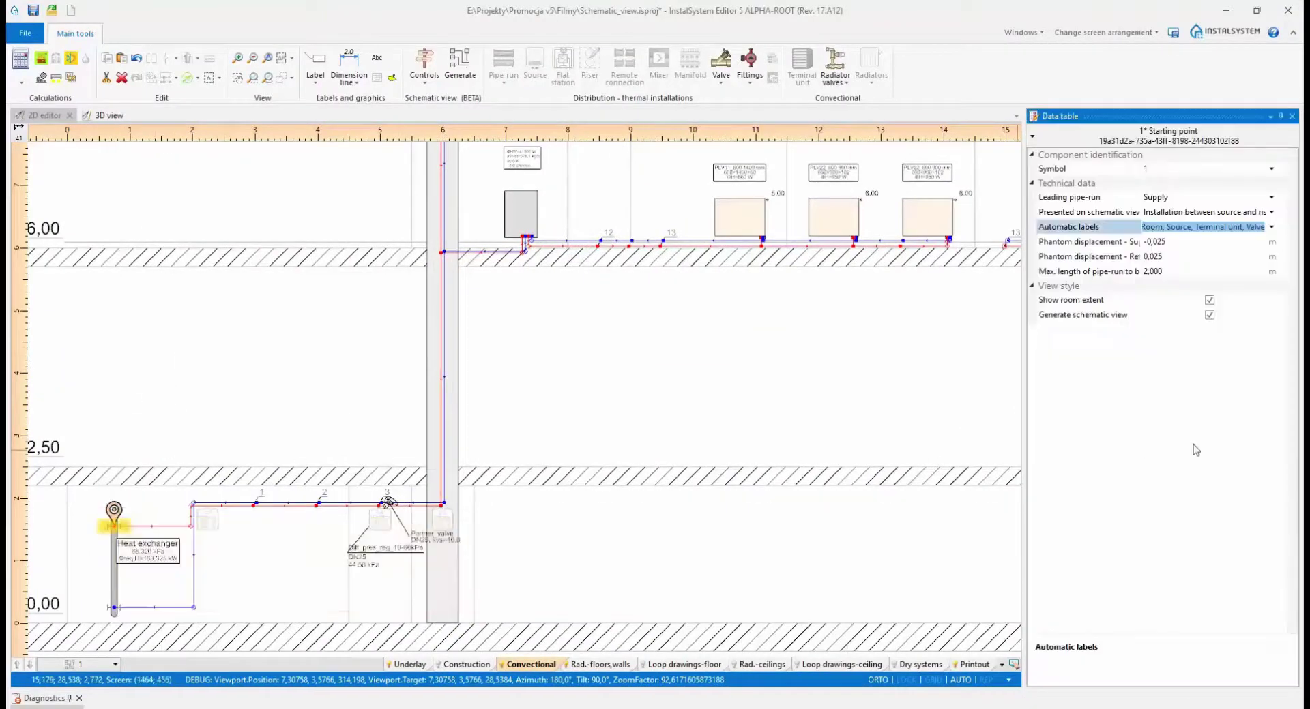
left_click(1272, 228)
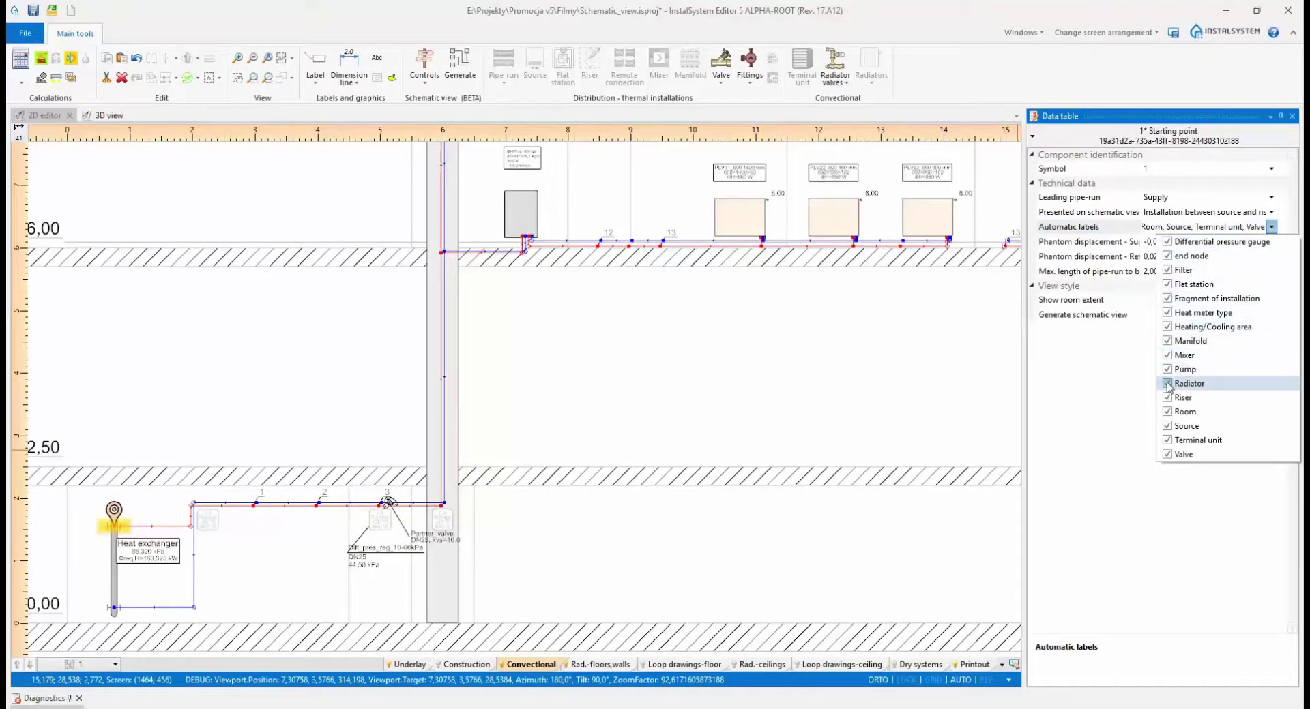
left_click(1273, 229)
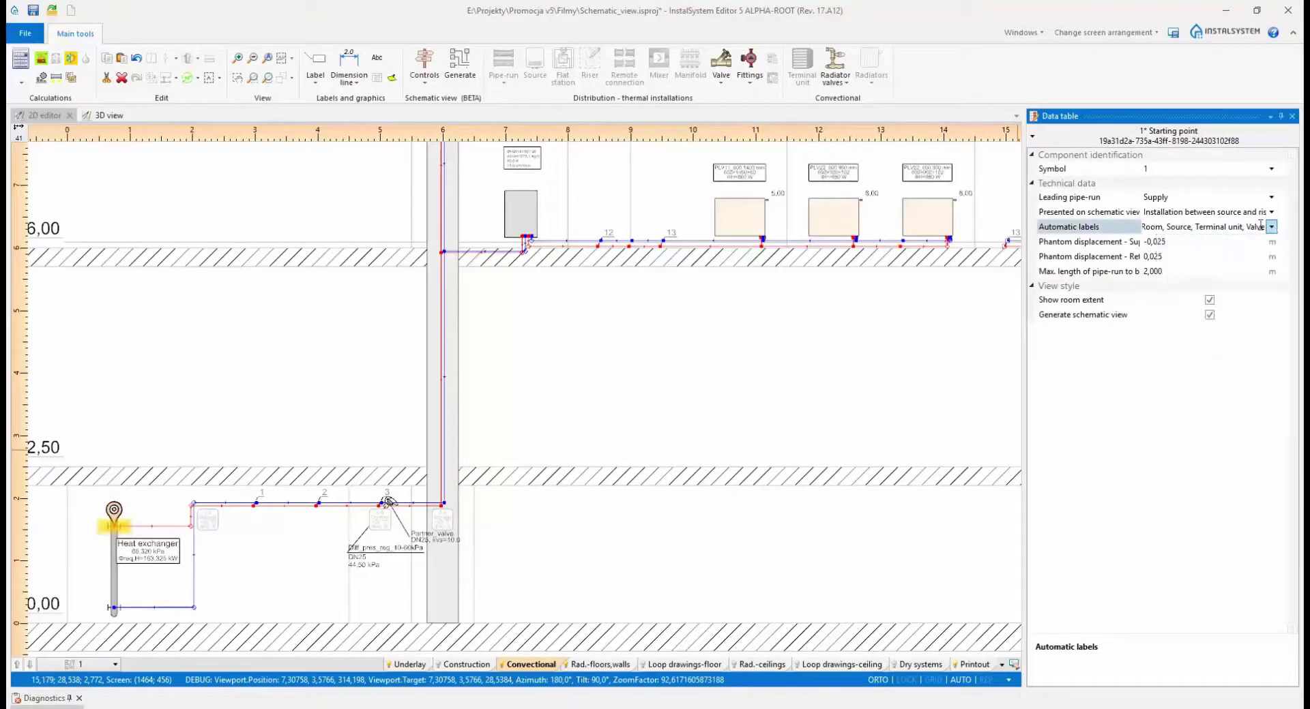
left_click(461, 66)
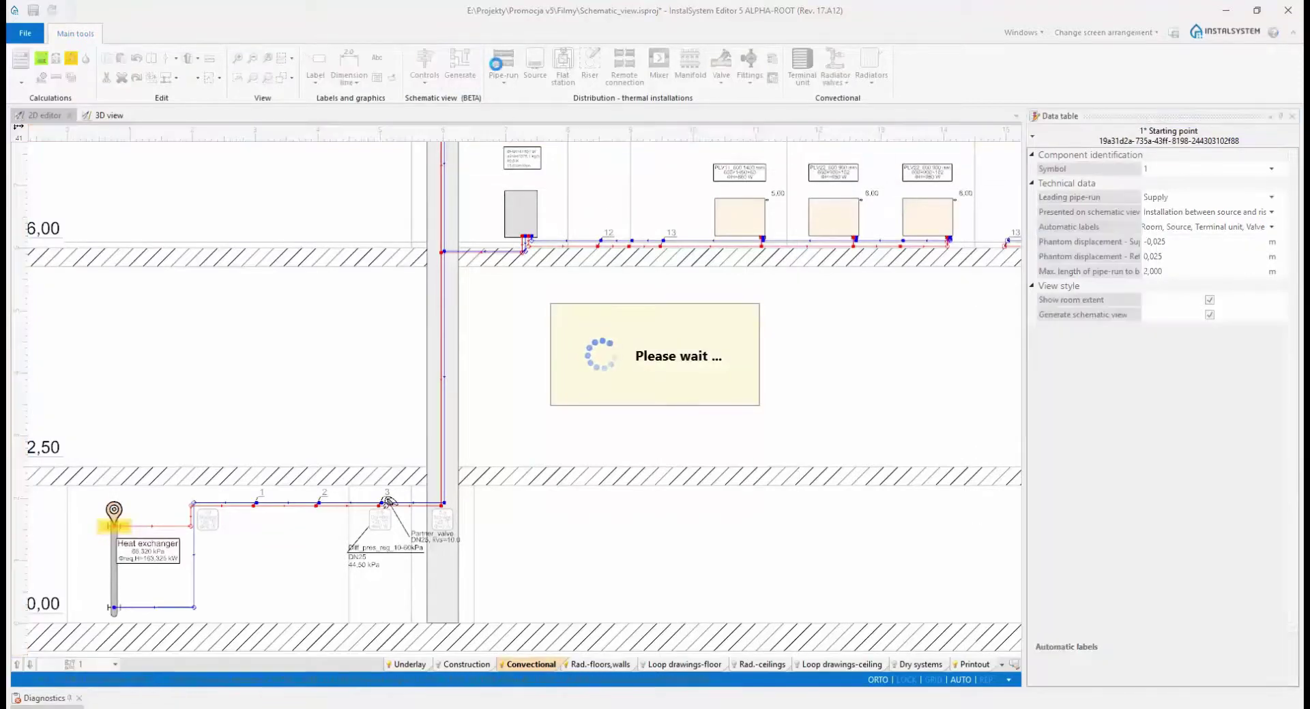
Zoom to the upper-floor radiators to confirm they show no label boxes
middle_click_drag(387, 502, 340, 591)
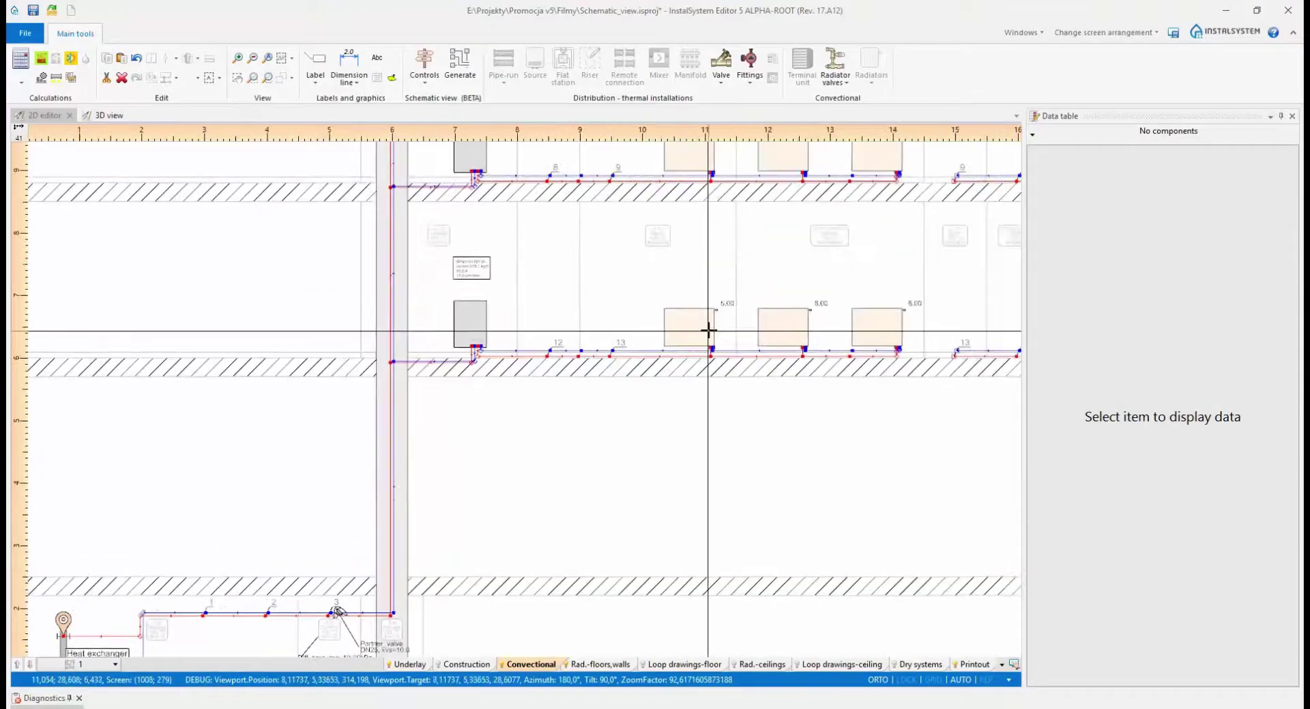
scroll(716, 321, "up", 3)
middle_click_drag(784, 321, 607, 348)
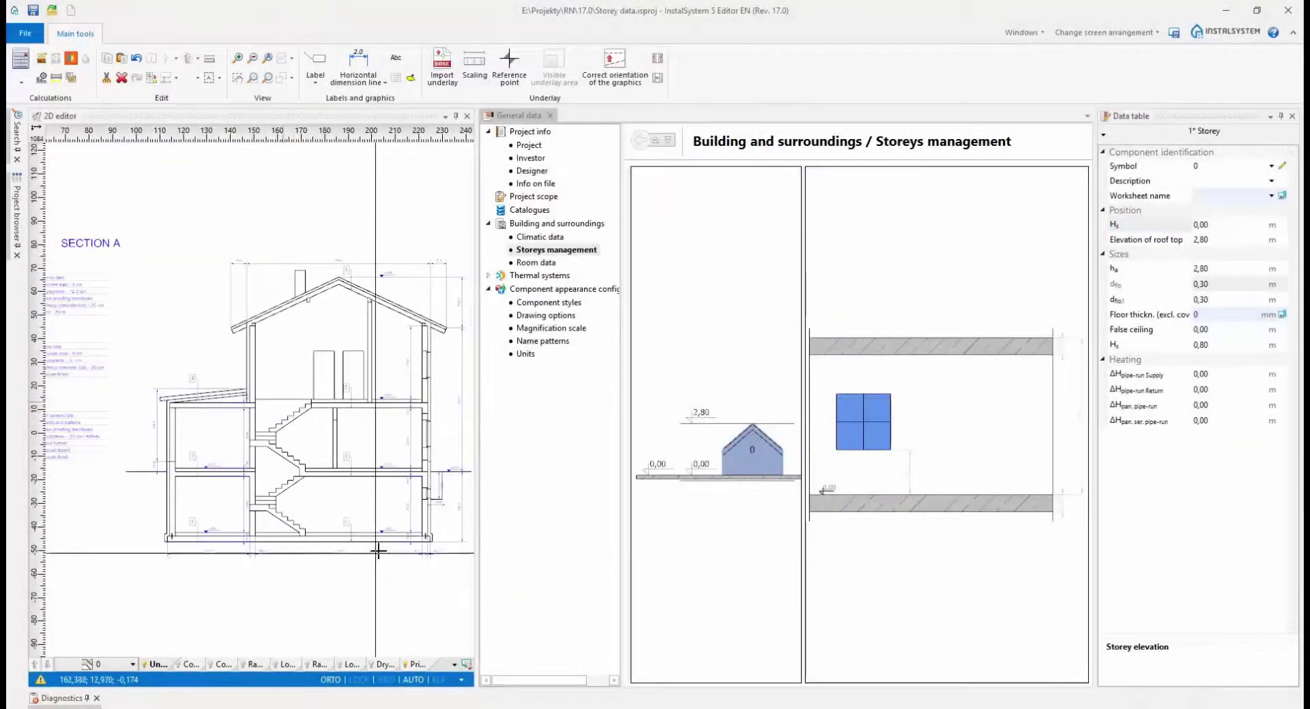
Add storeys 1 and 2 above storey 0 in Storeys management, with roof top at 8,40
middle_click_drag(380, 550, 318, 541)
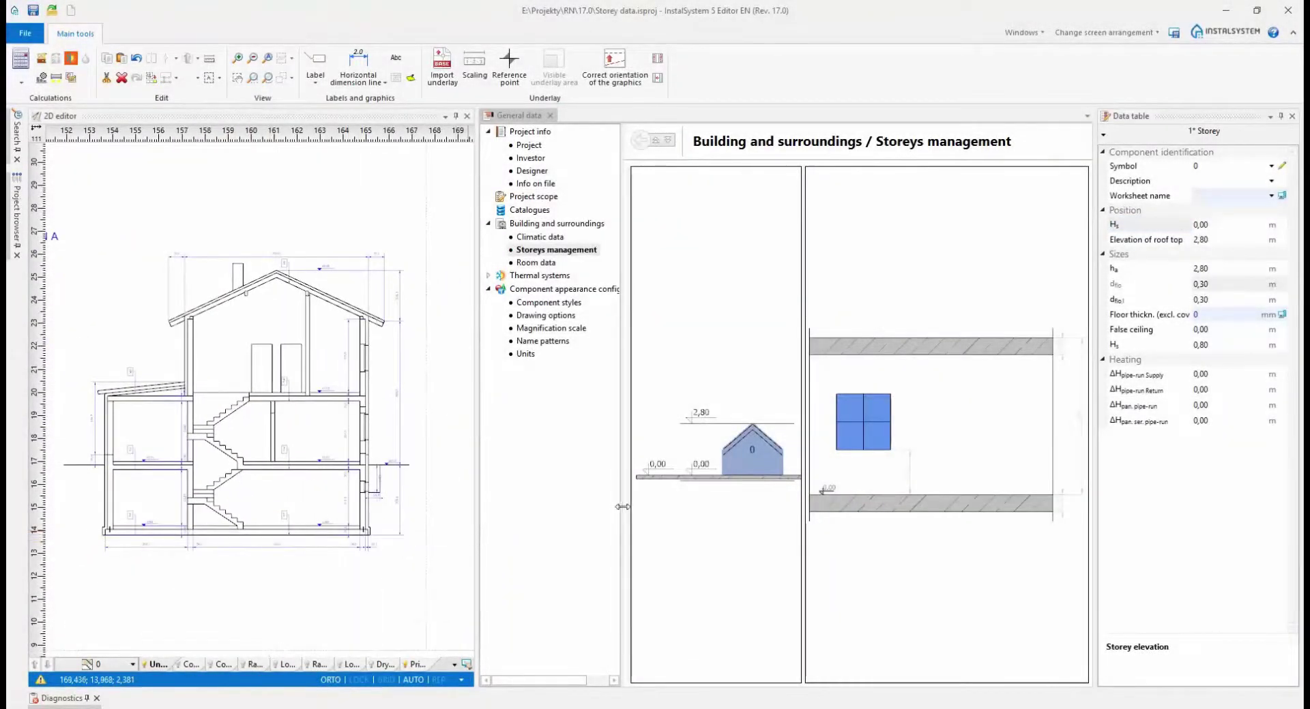
left_click_drag(630, 508, 769, 505)
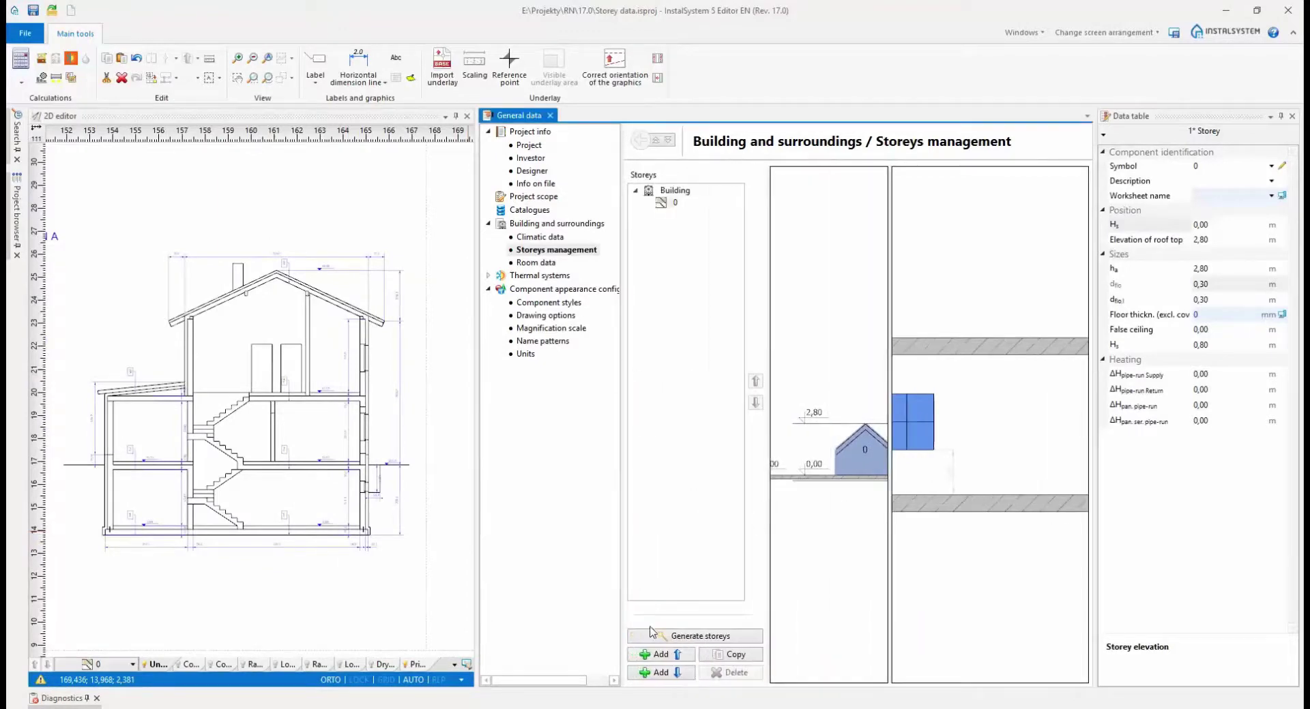
left_click(661, 655)
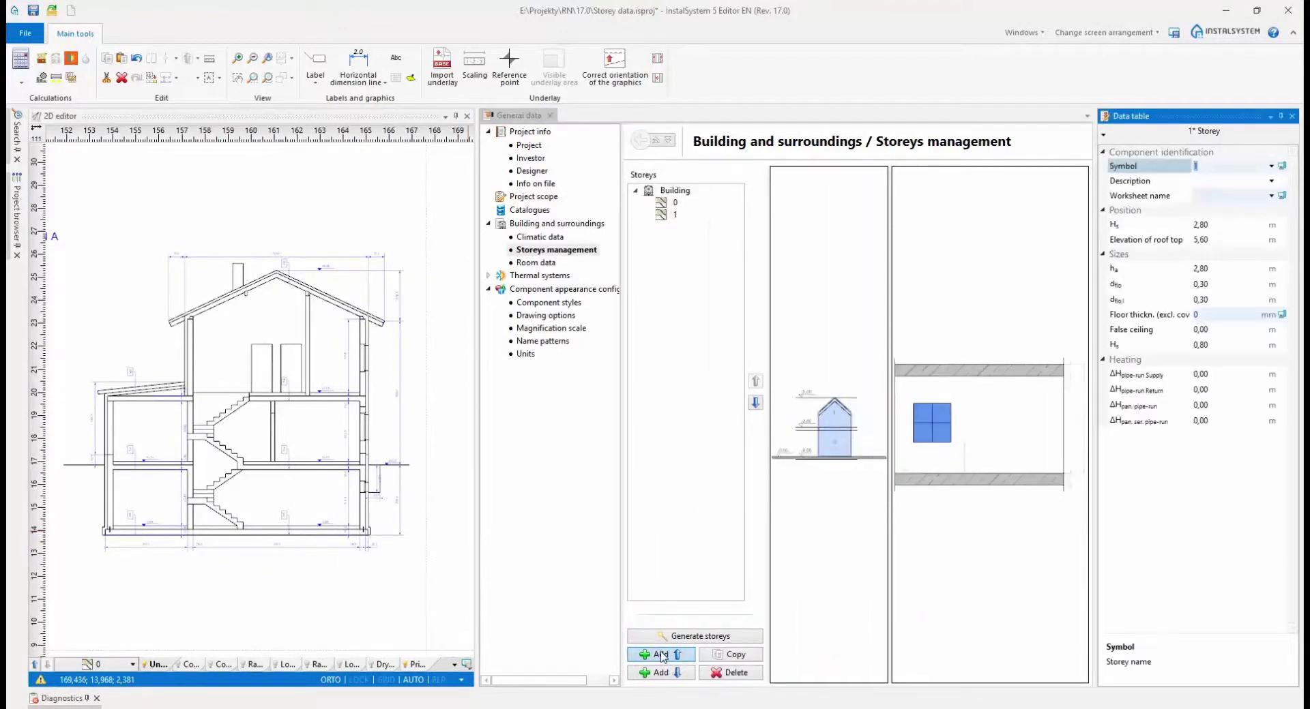
left_click(660, 655)
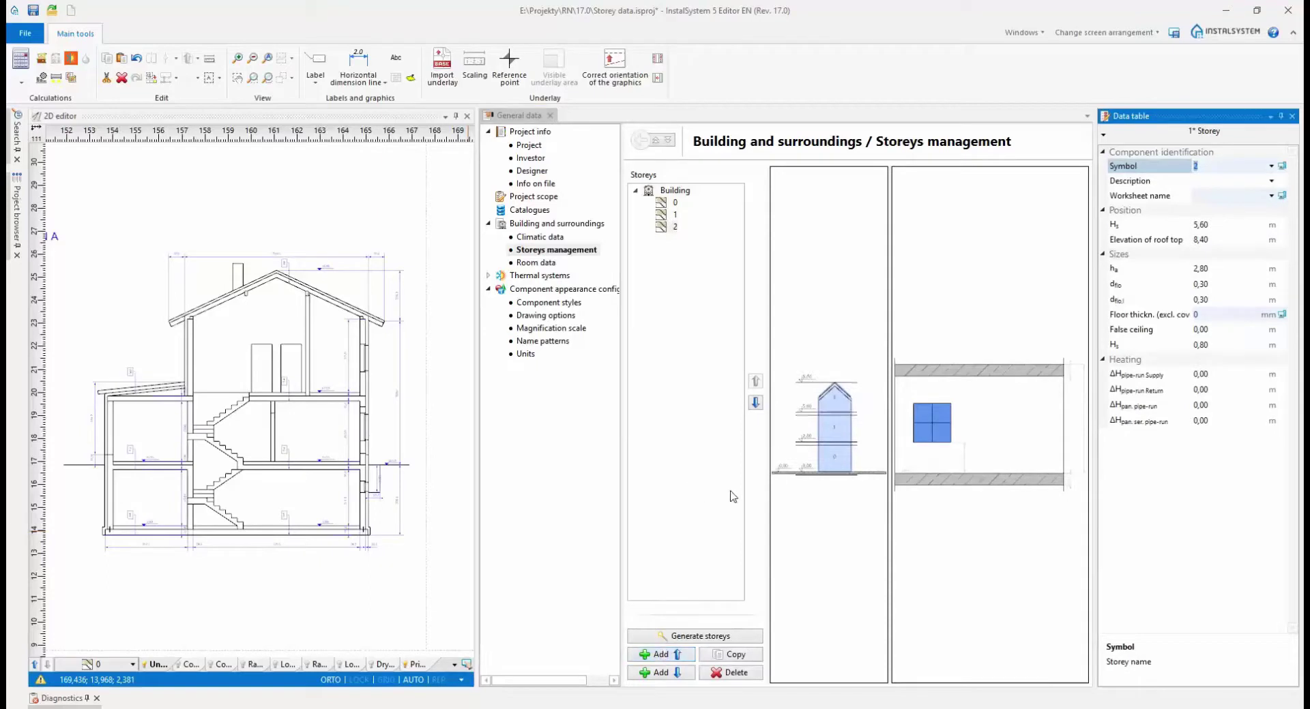
left_click_drag(769, 492, 618, 496)
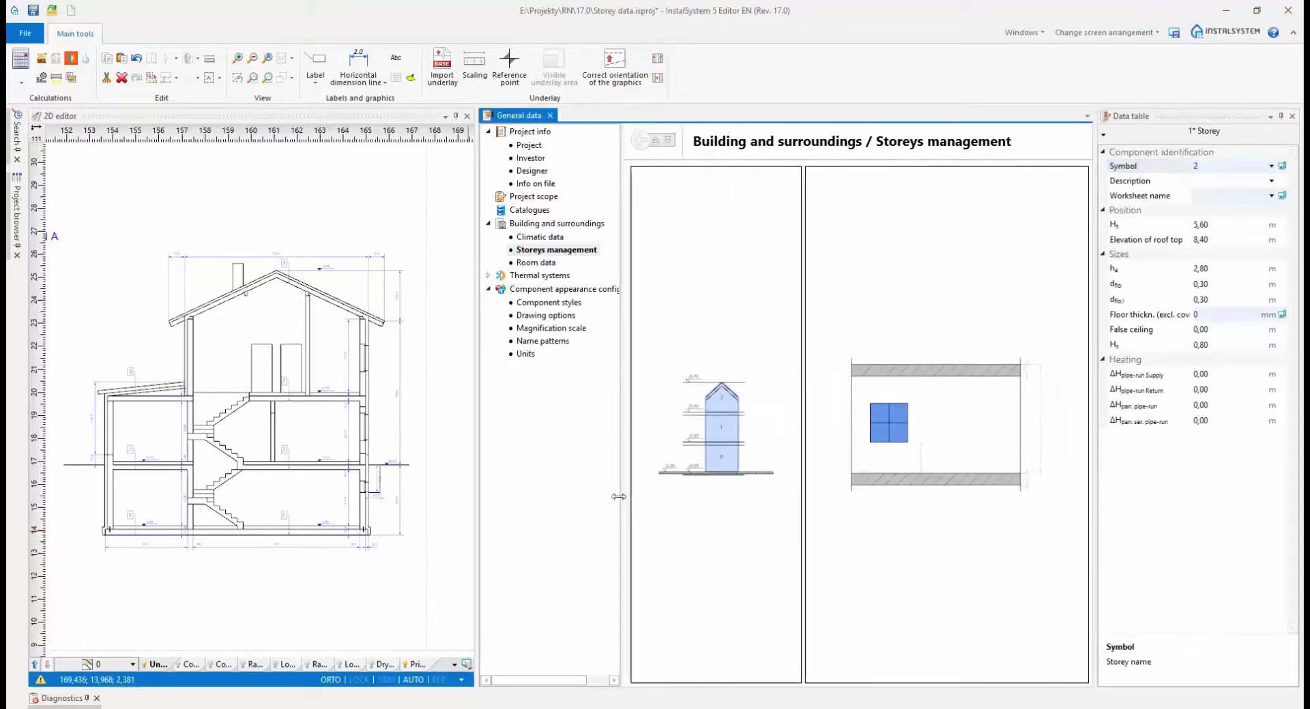
left_click(713, 469)
left_click_drag(802, 516, 834, 519)
Set the storey 0 elevation to -2,65 to match the section
double_click(742, 481)
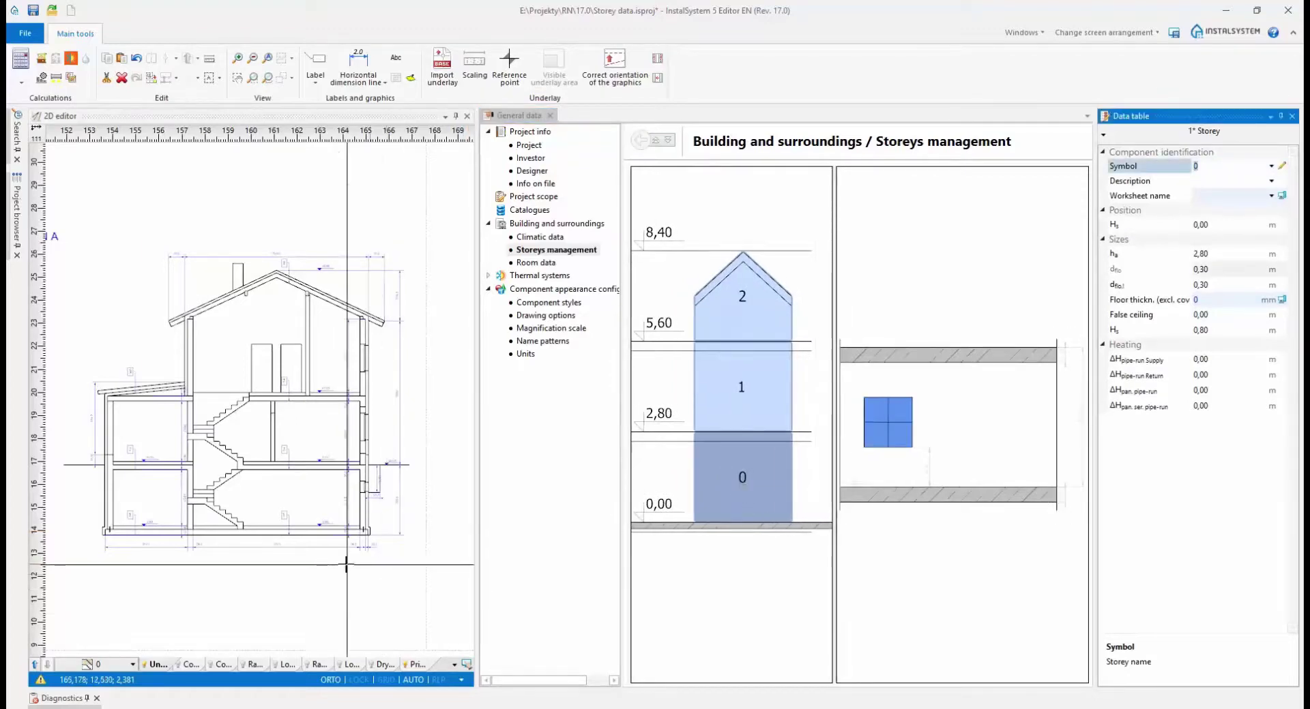
middle_click_drag(411, 500, 371, 535)
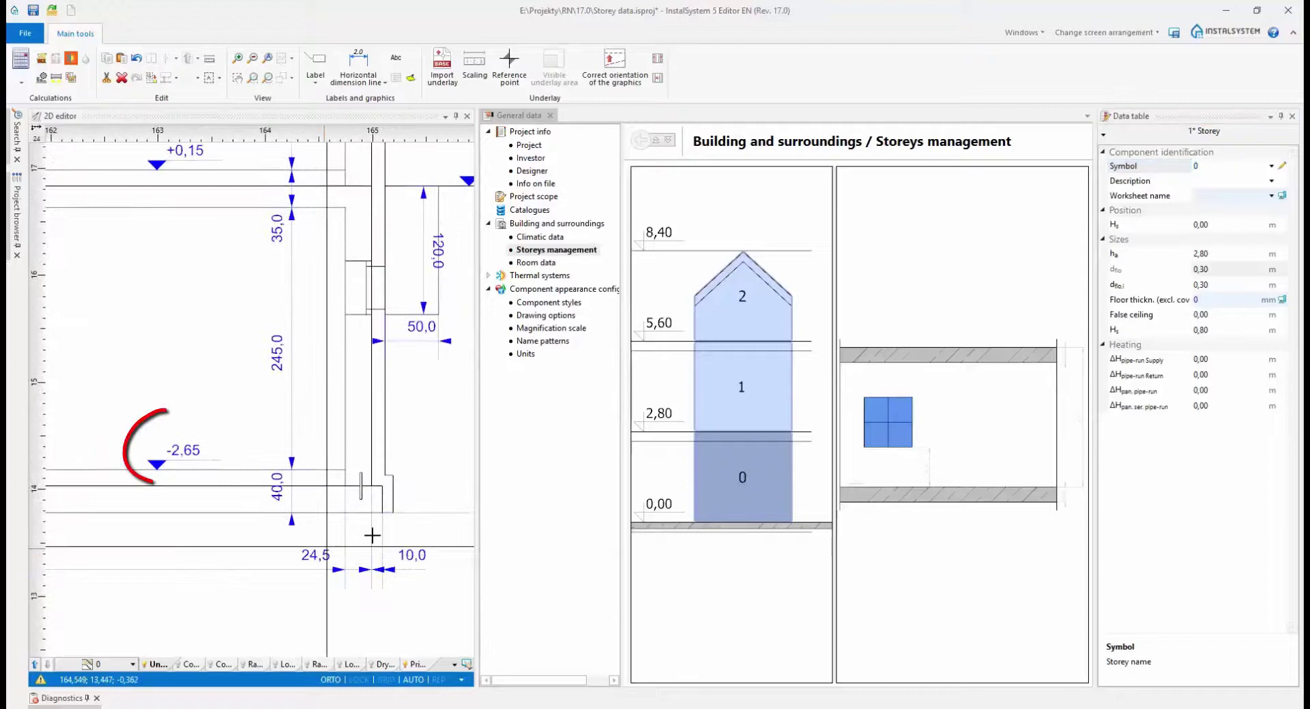
left_click(1224, 228)
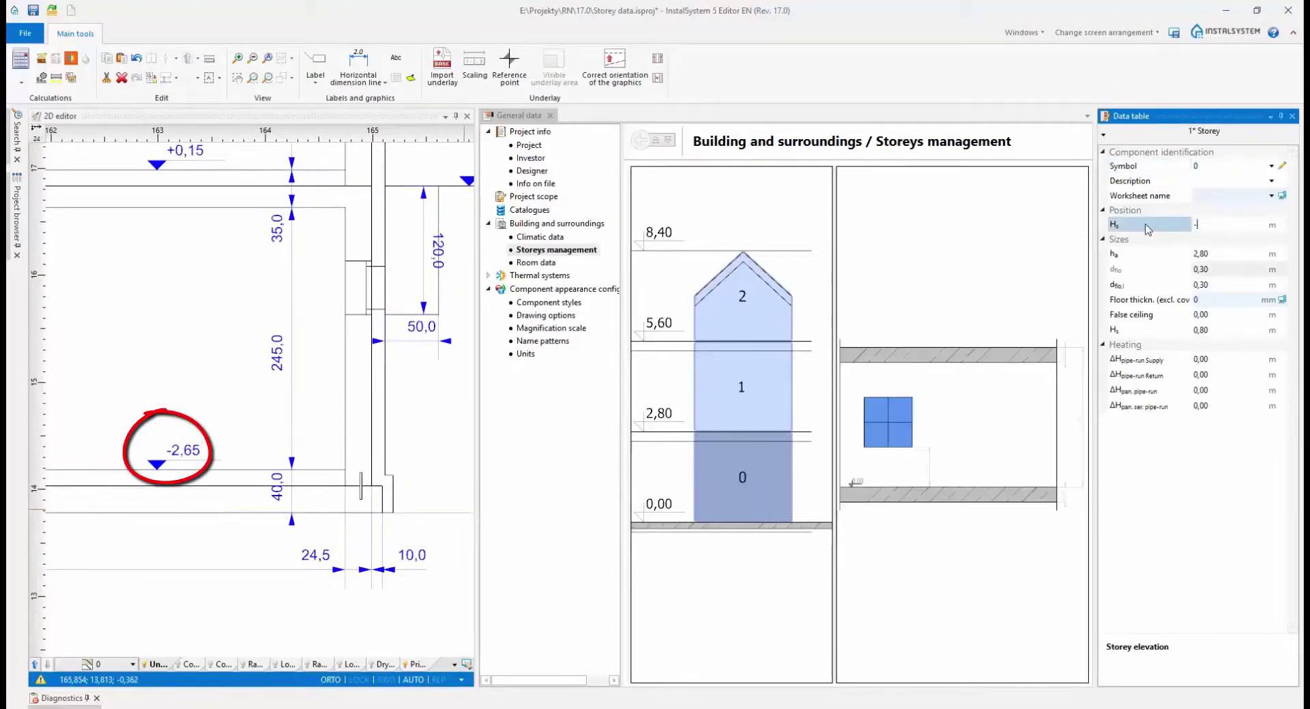
type("-2,65")
key("Return")
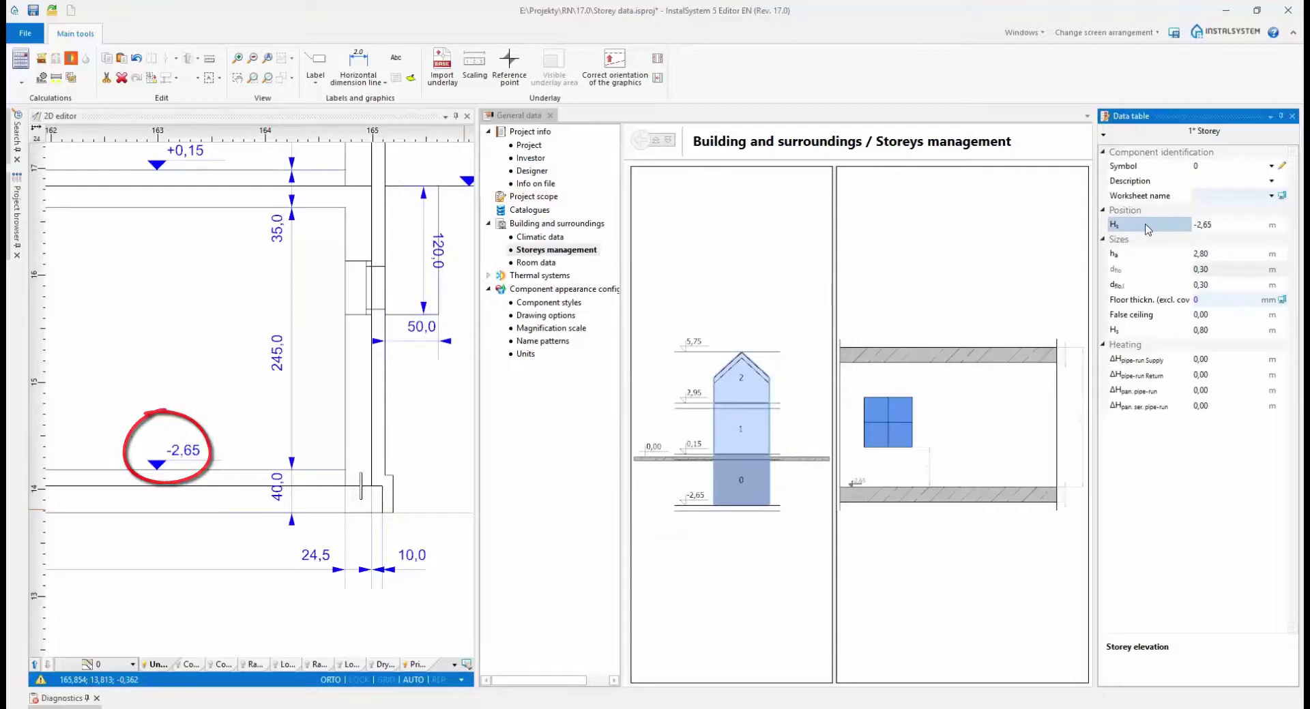
Set the storey 2 elevation to 3,15
middle_click_drag(231, 254, 233, 519)
left_click(742, 437)
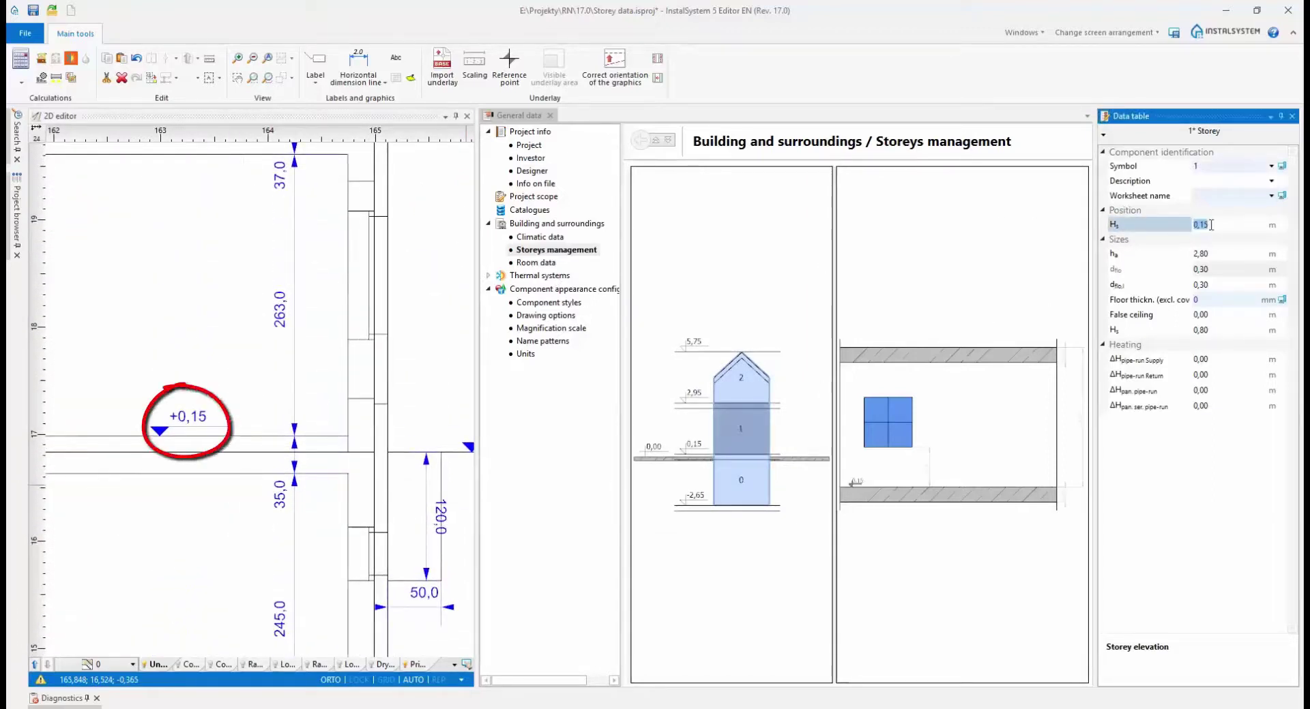
middle_click_drag(259, 266, 263, 594)
left_click(734, 384)
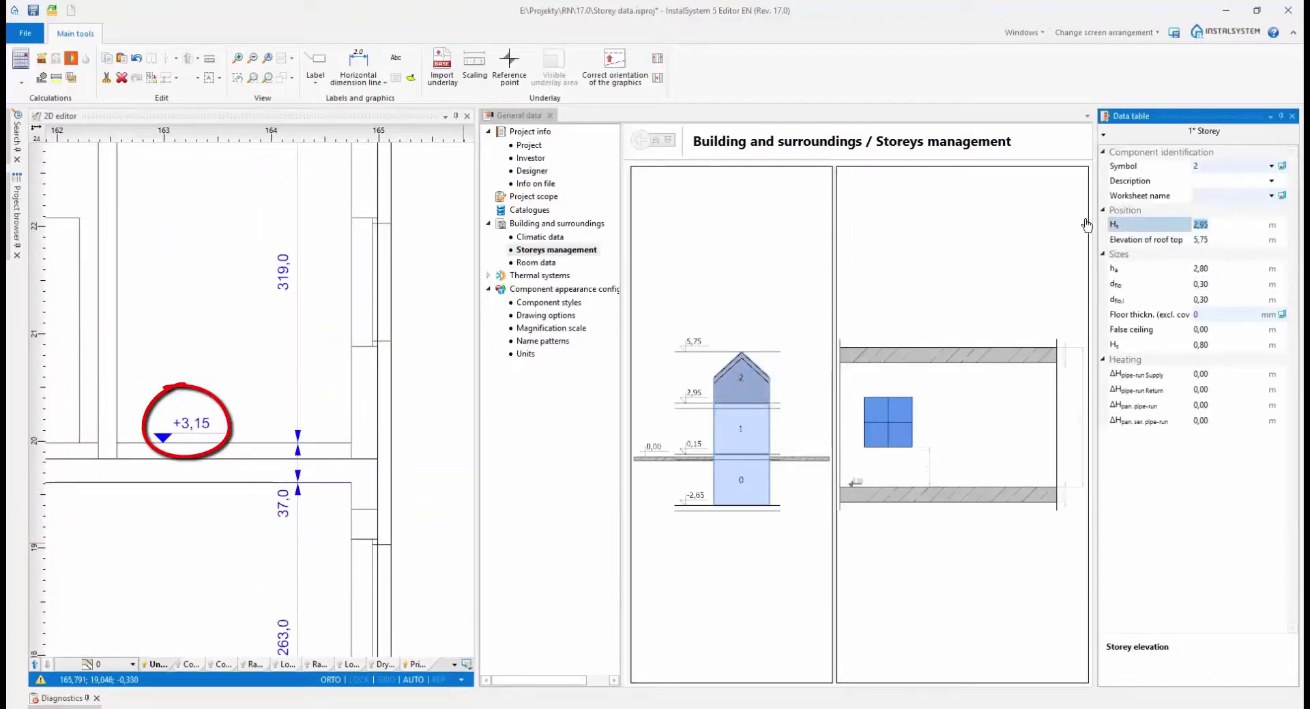
key("Return")
Set the roof top elevation to 8,46 and run the building structure calculation
middle_click_drag(293, 266, 300, 433)
scroll(306, 430, "down", 2)
scroll(259, 301, "up", 2)
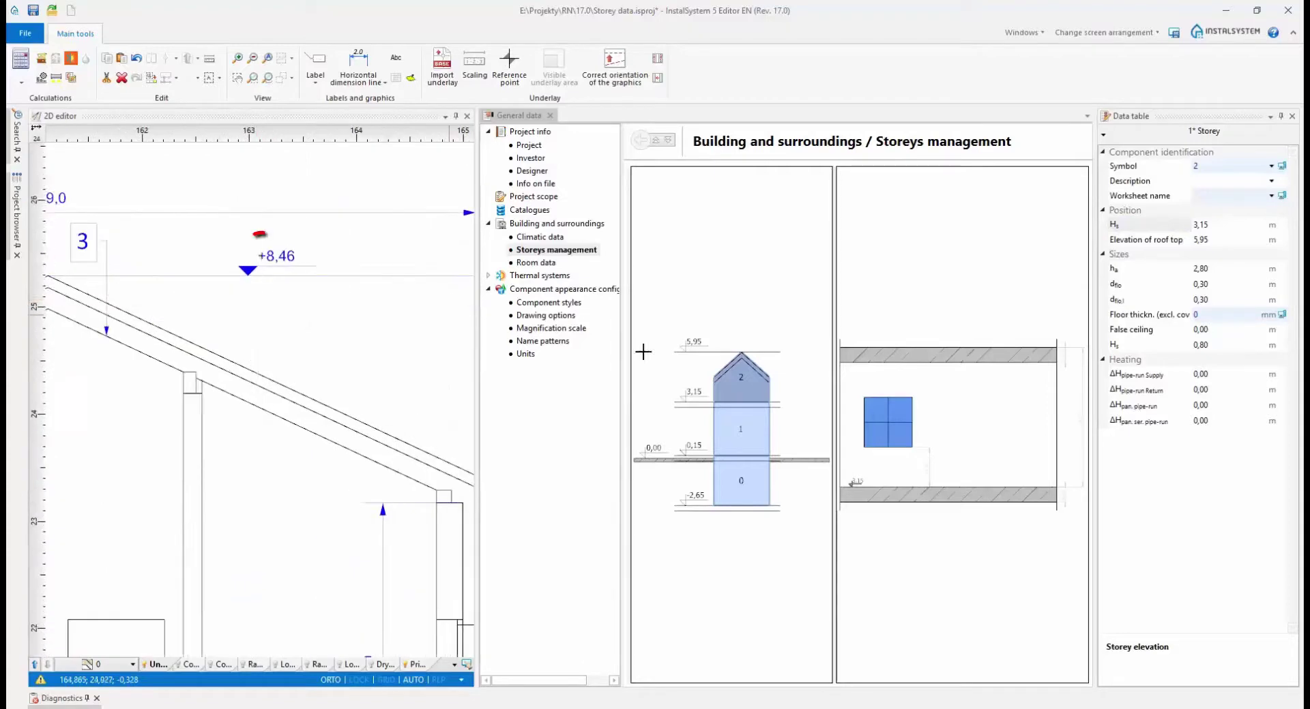
left_click(1245, 238)
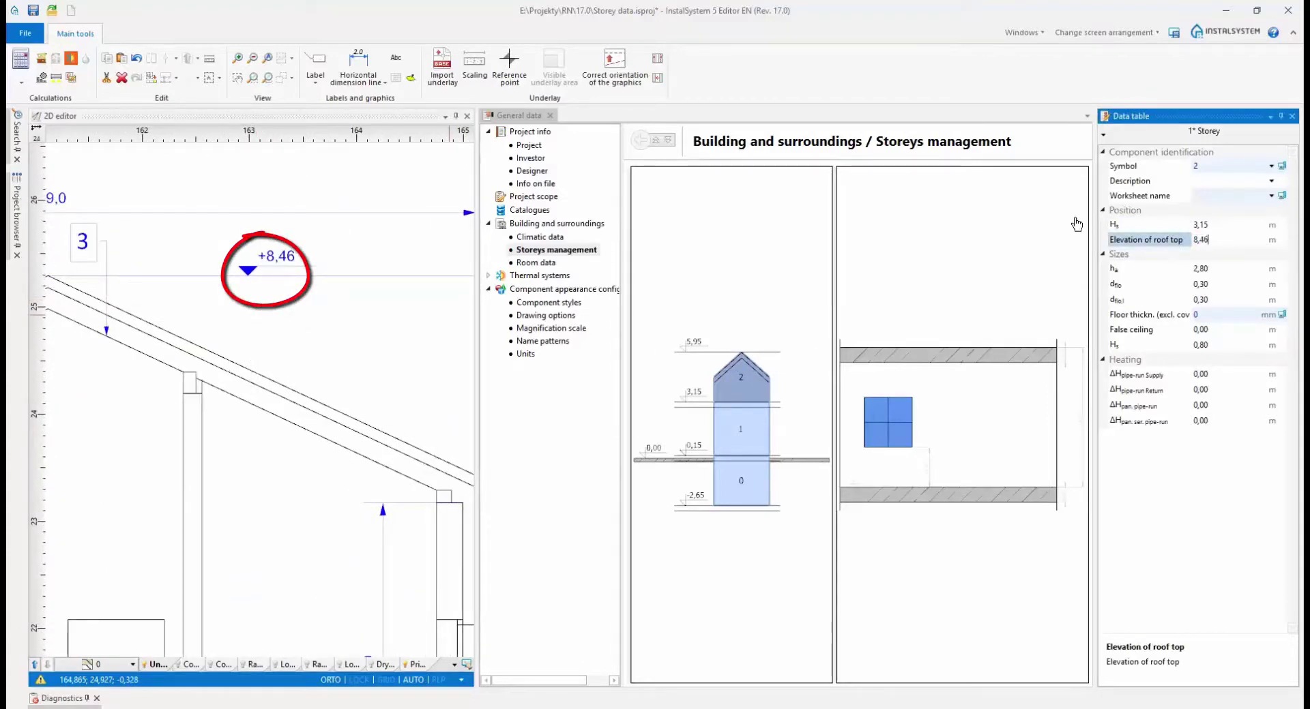
type("8,46")
key("Return")
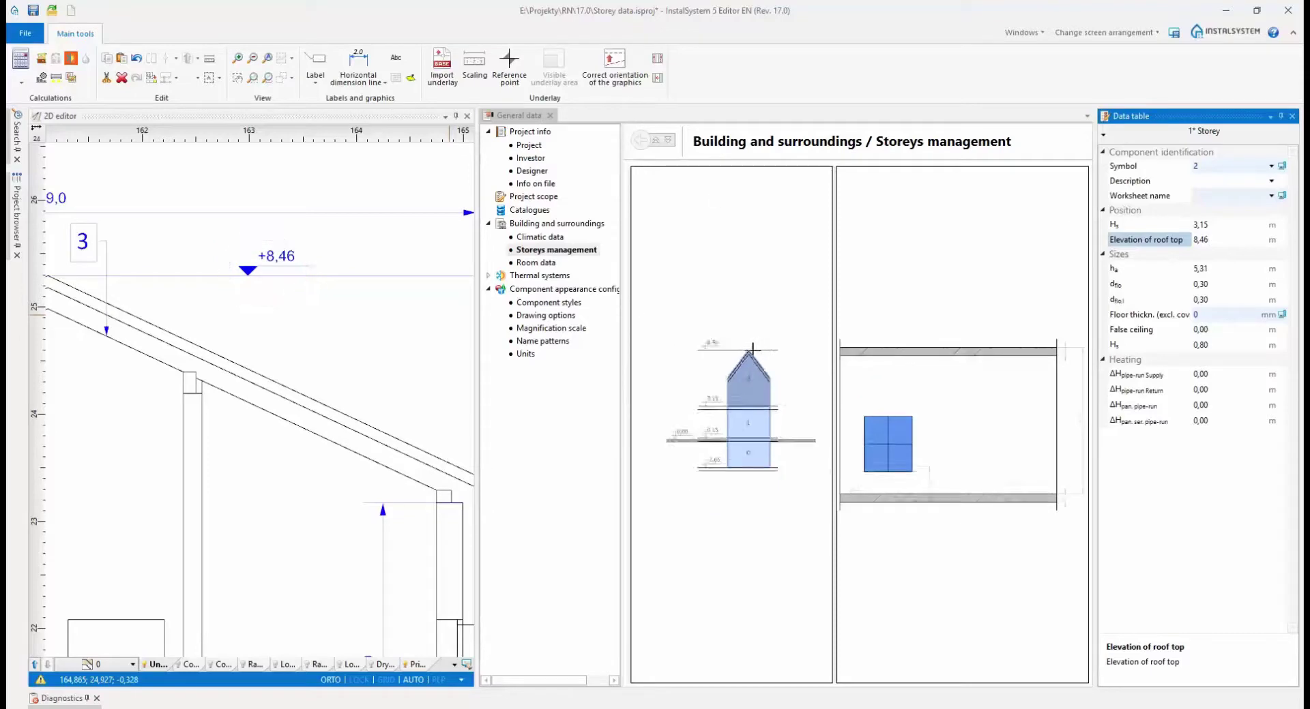
scroll(378, 414, "down", 5)
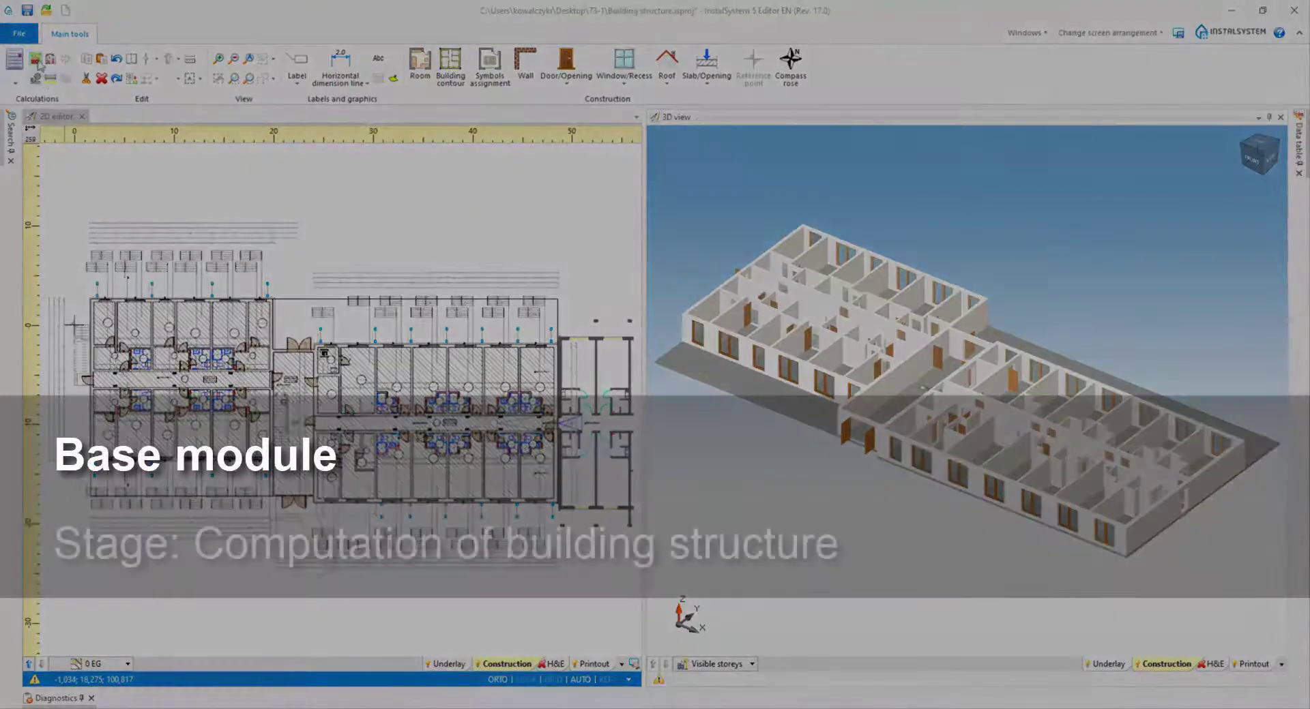
left_click(35, 61)
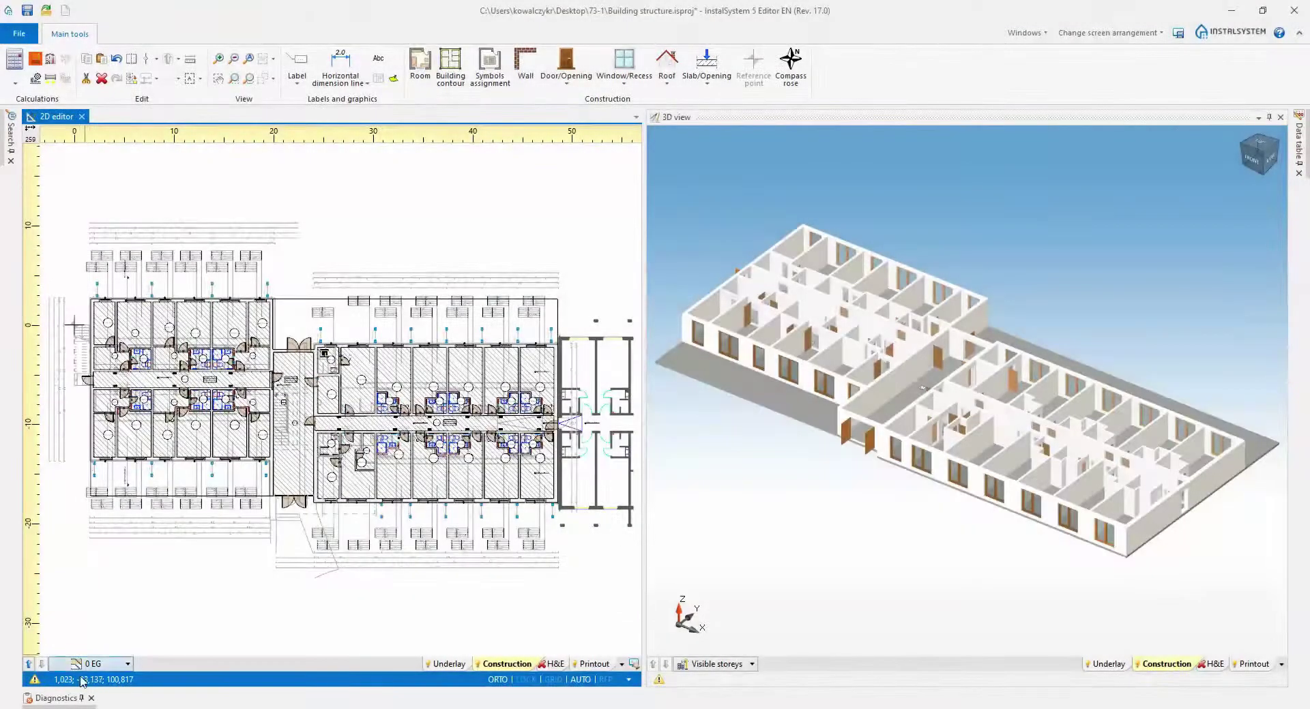
Zoom to the Overlapping walls diagnostic and make the underlay invisible when inactive
left_click(81, 700)
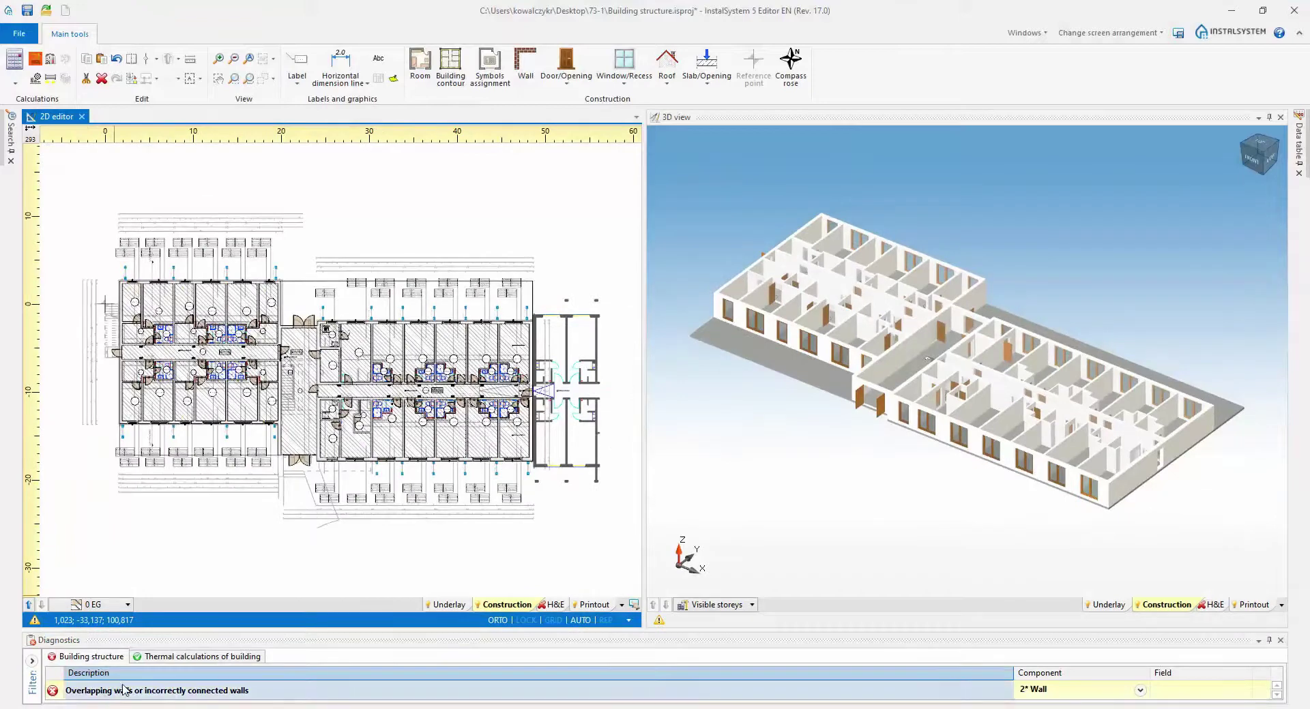
double_click(280, 692)
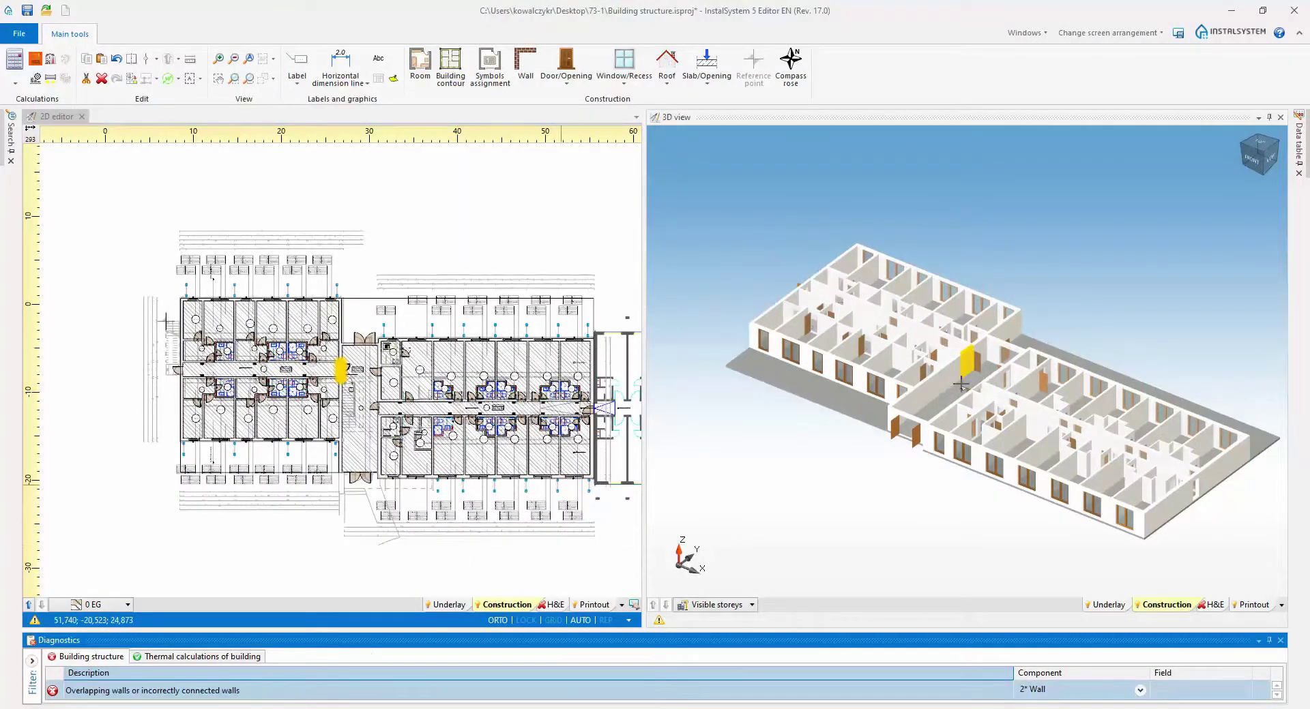
scroll(960, 384, "up", 5)
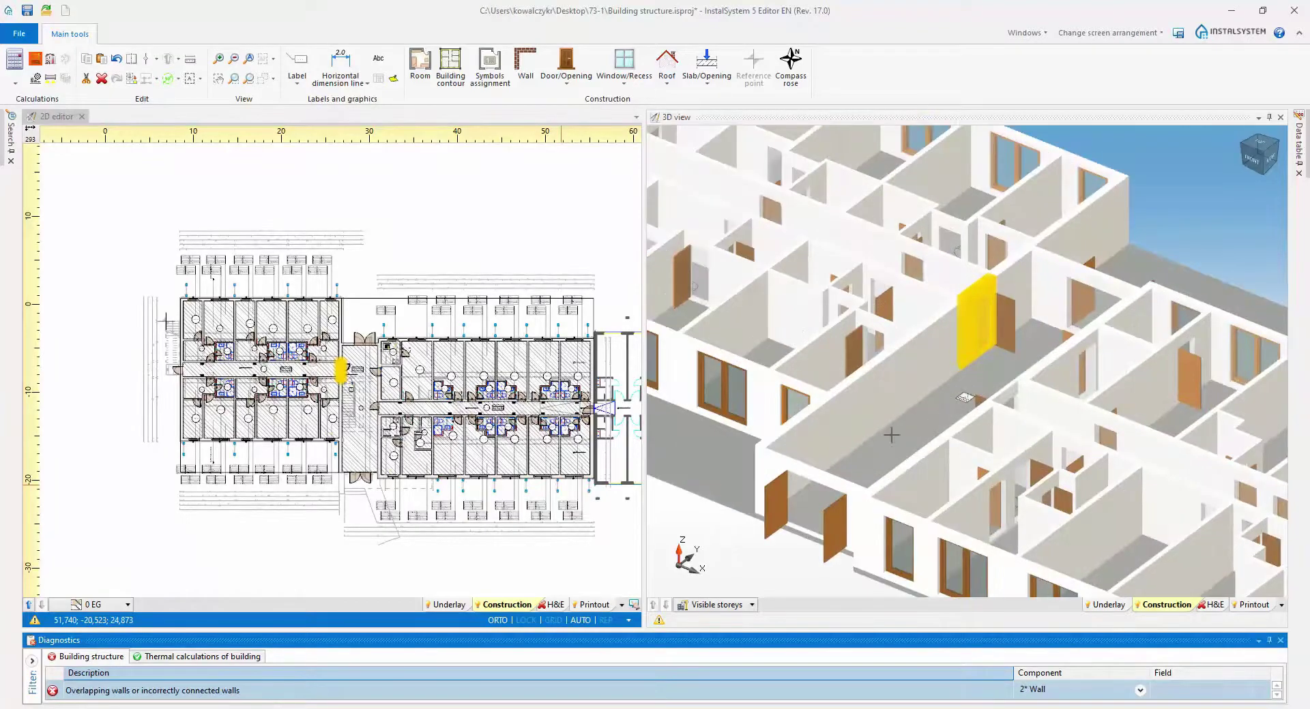
left_click(477, 605)
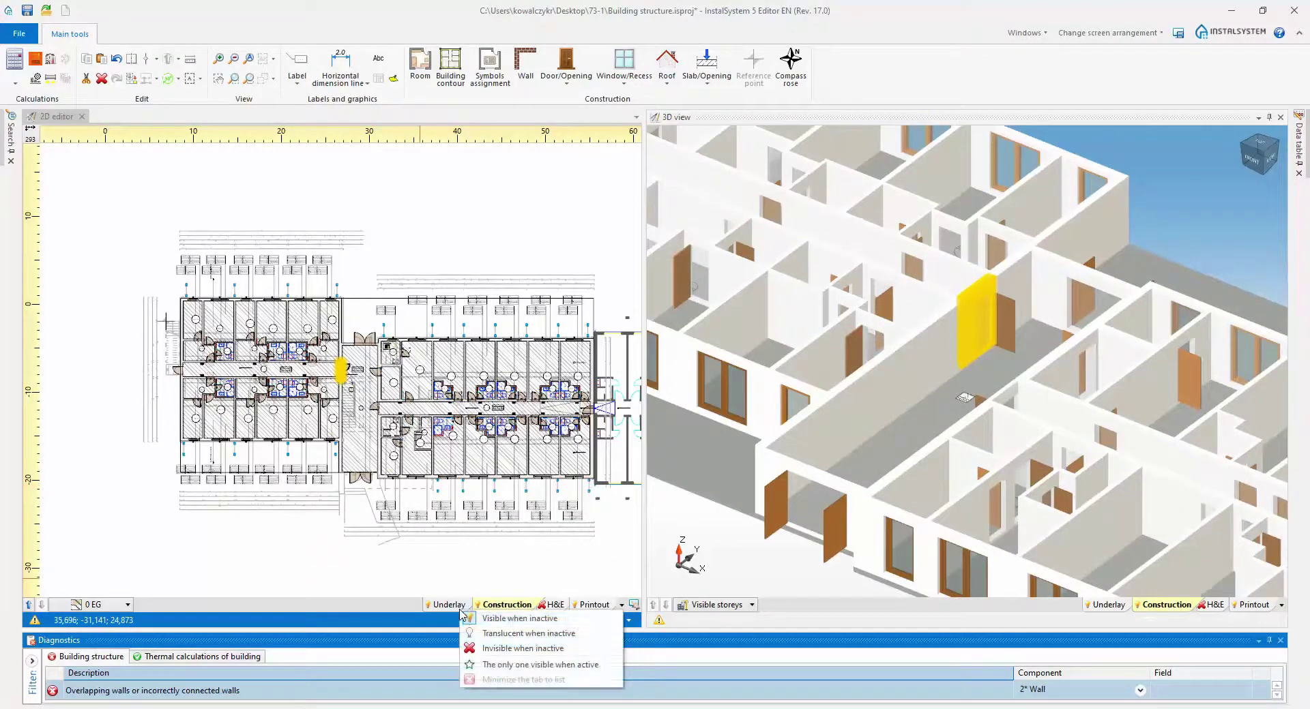
left_click(482, 648)
scroll(339, 373, "up", 6)
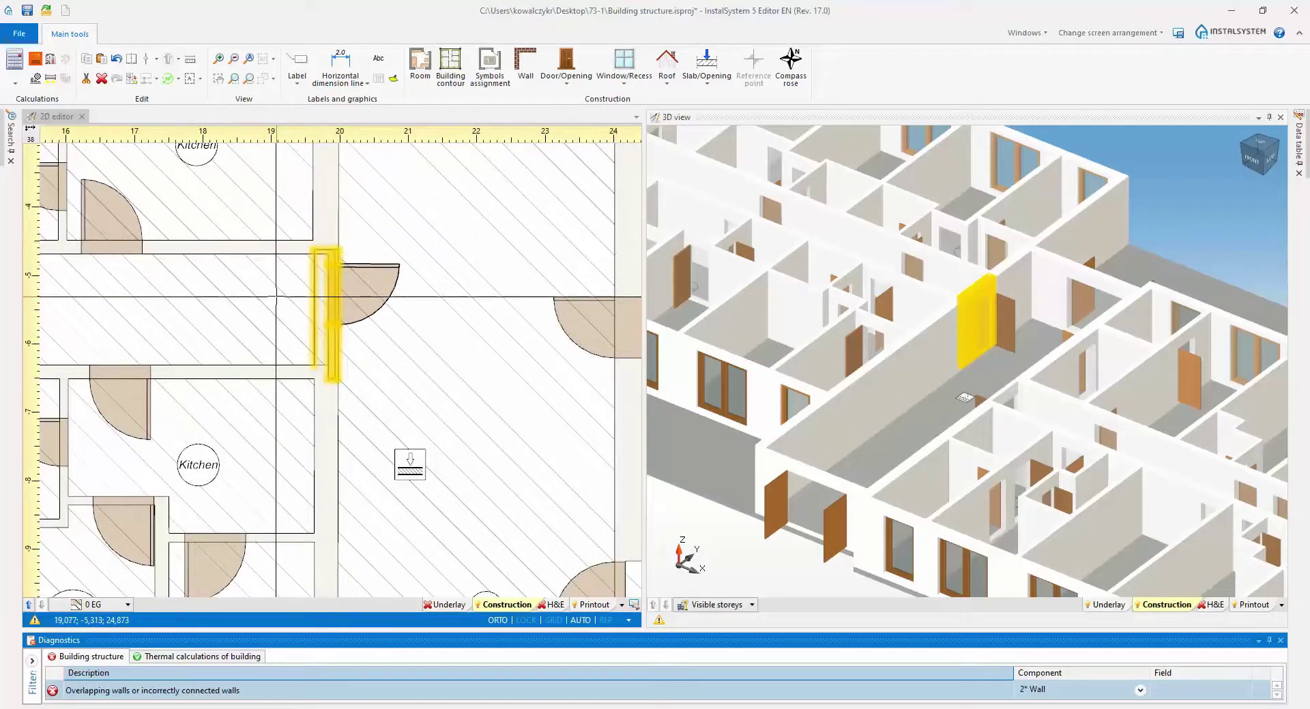
Delete the overlapping yellow wall and rerun the building structure calculation
left_click(318, 294)
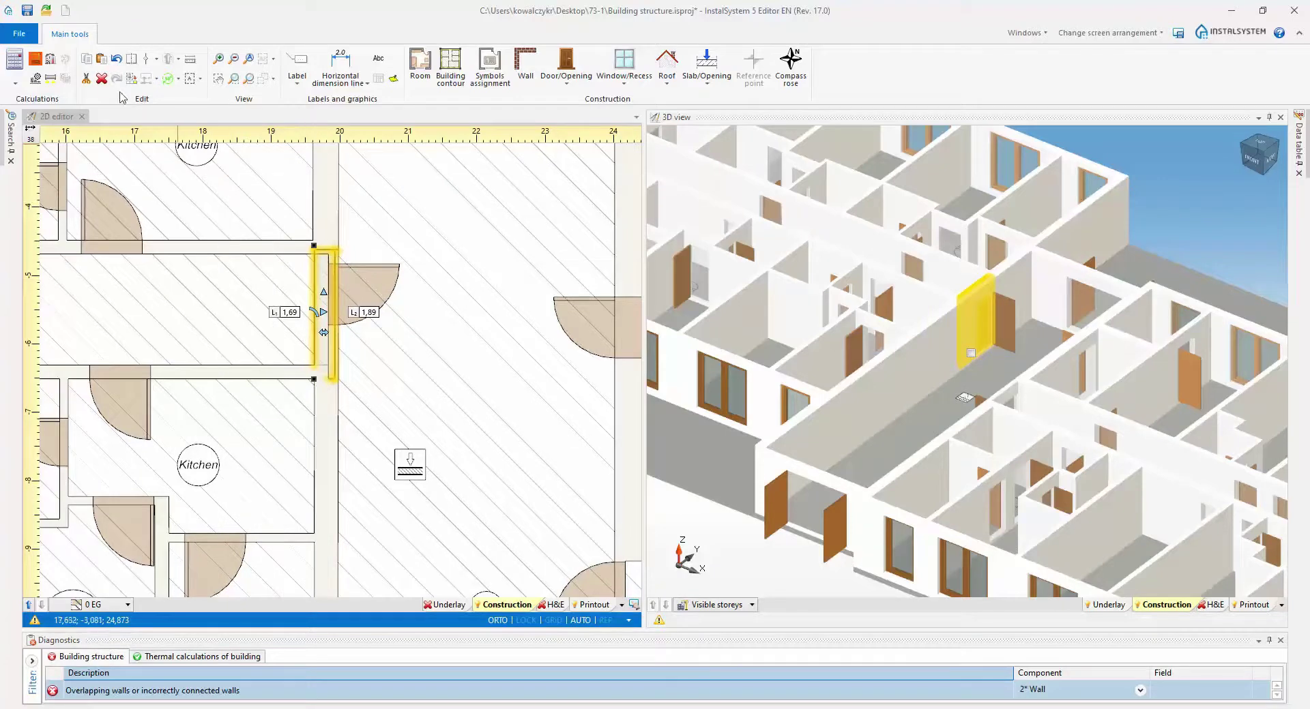
left_click(101, 80)
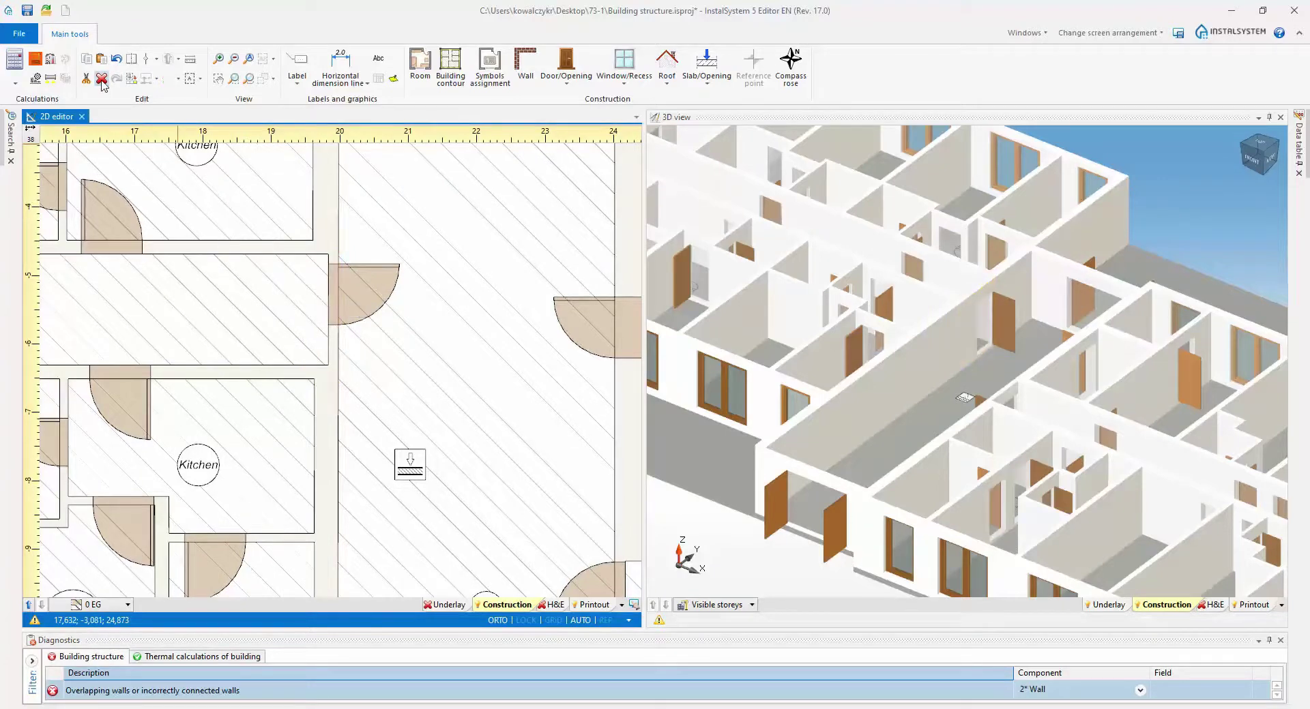
left_click(36, 62)
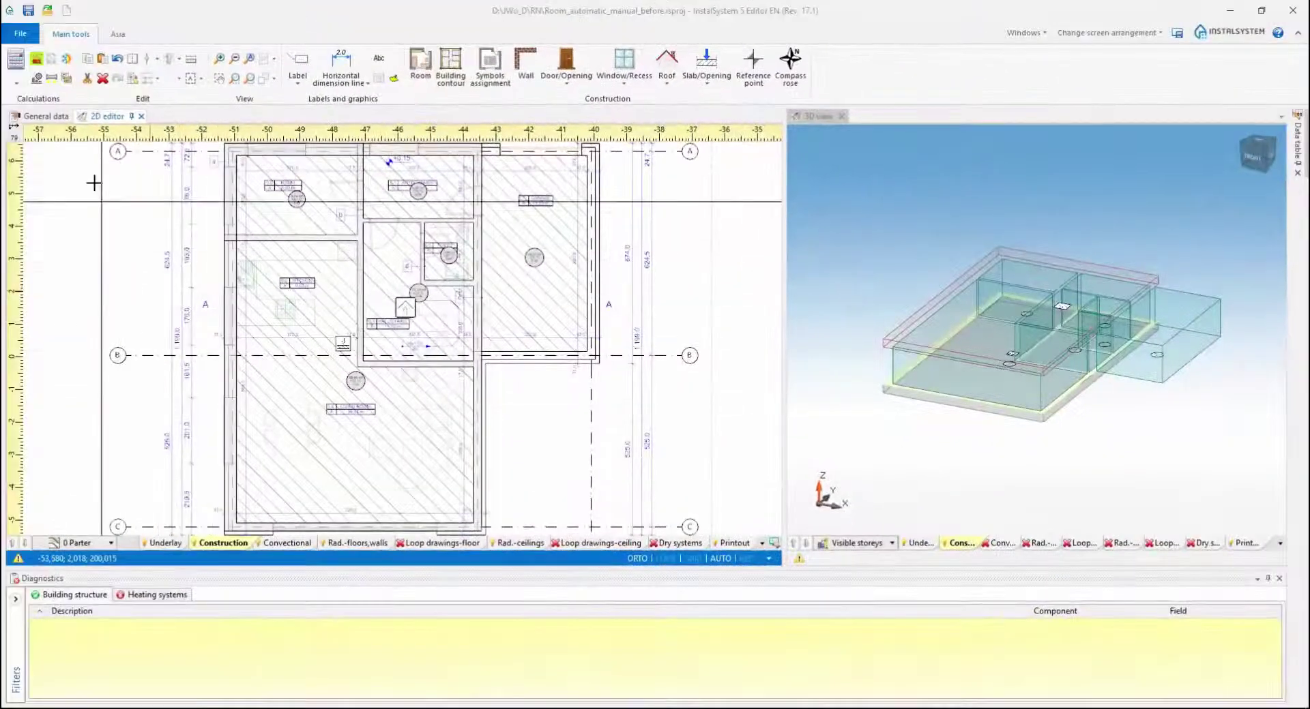
Review the selection rules of the Room (Automatic) and Room (Manual) component styles
left_click(41, 117)
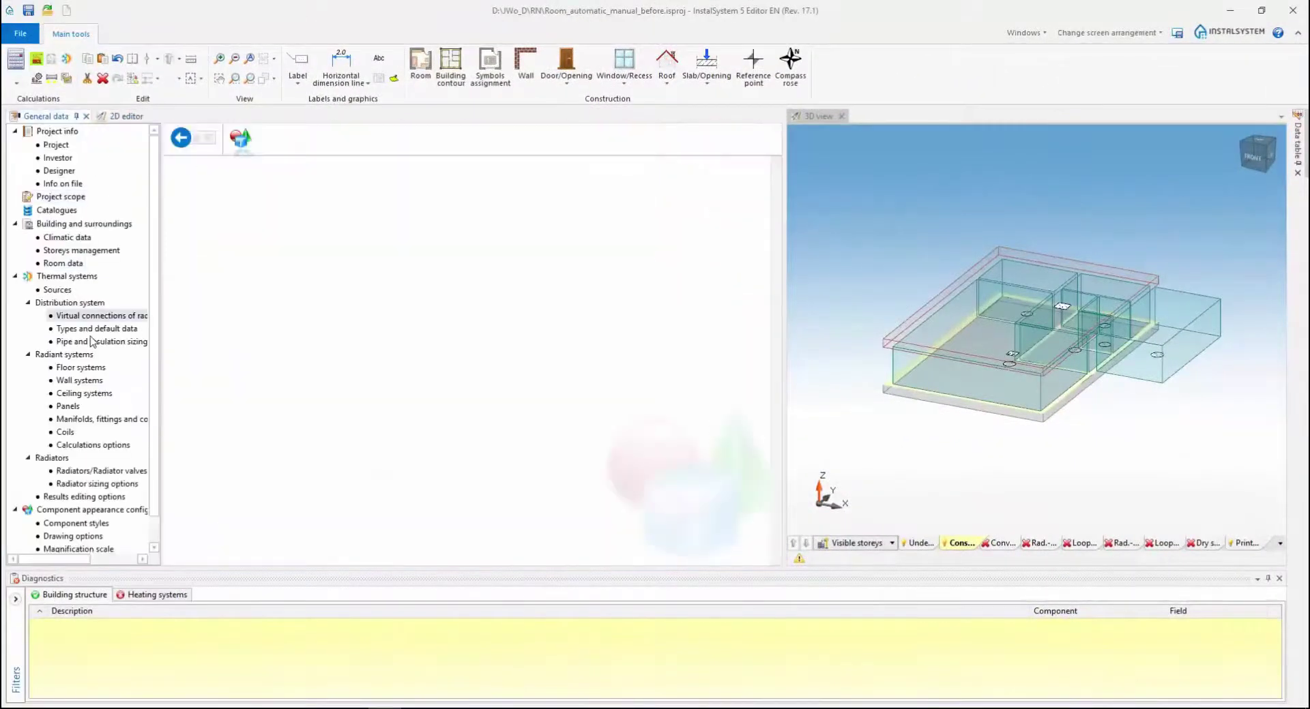
left_click(110, 525)
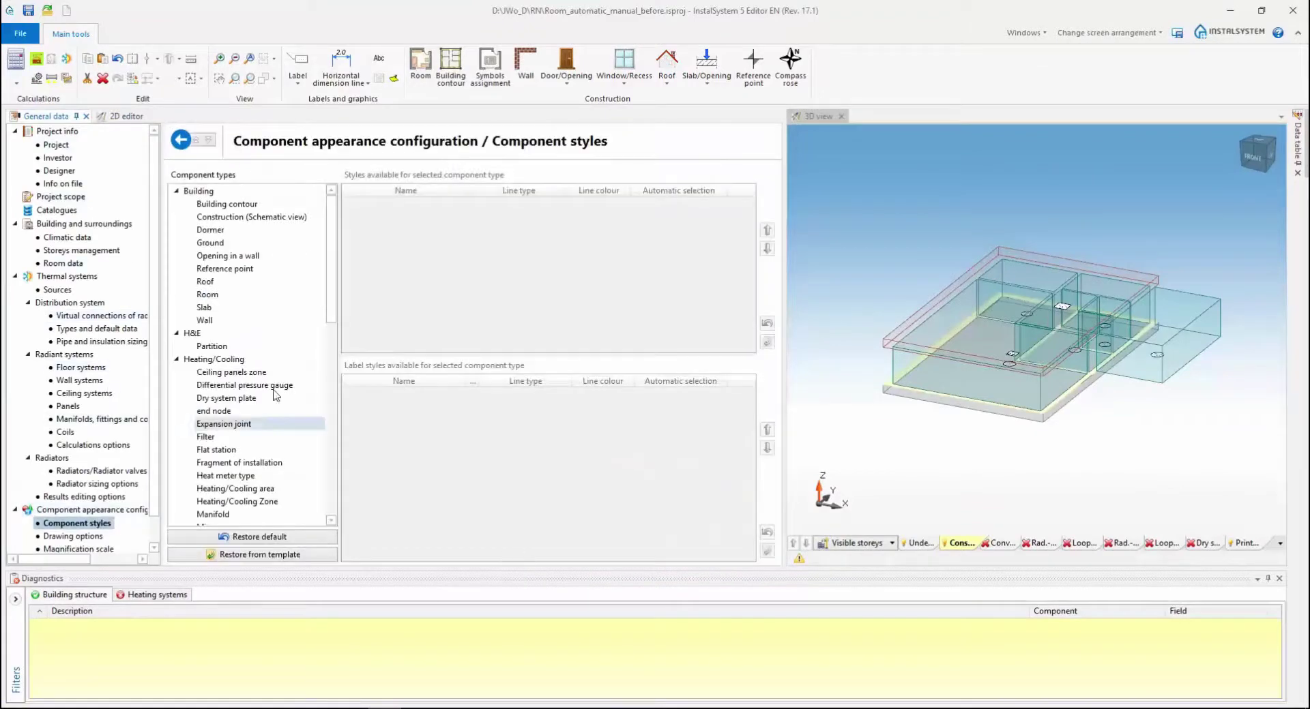
left_click(207, 294)
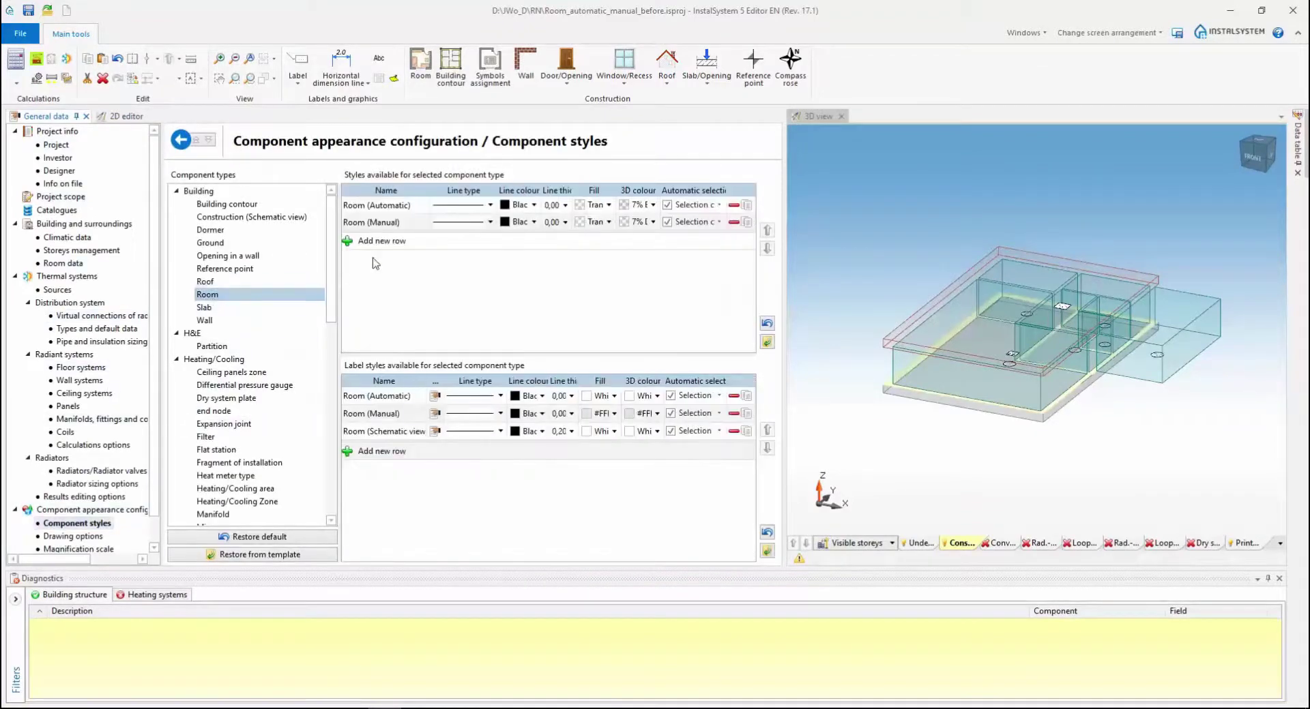
left_click(723, 206)
left_click(721, 207)
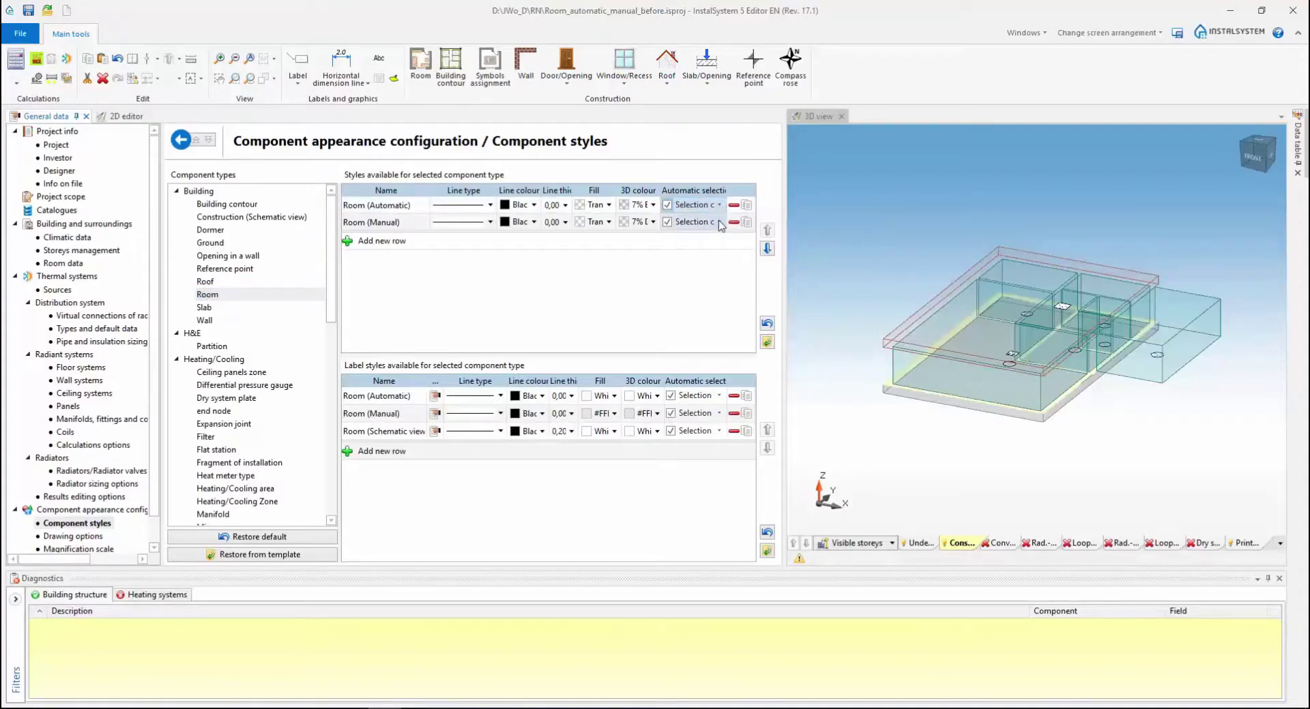
left_click(720, 223)
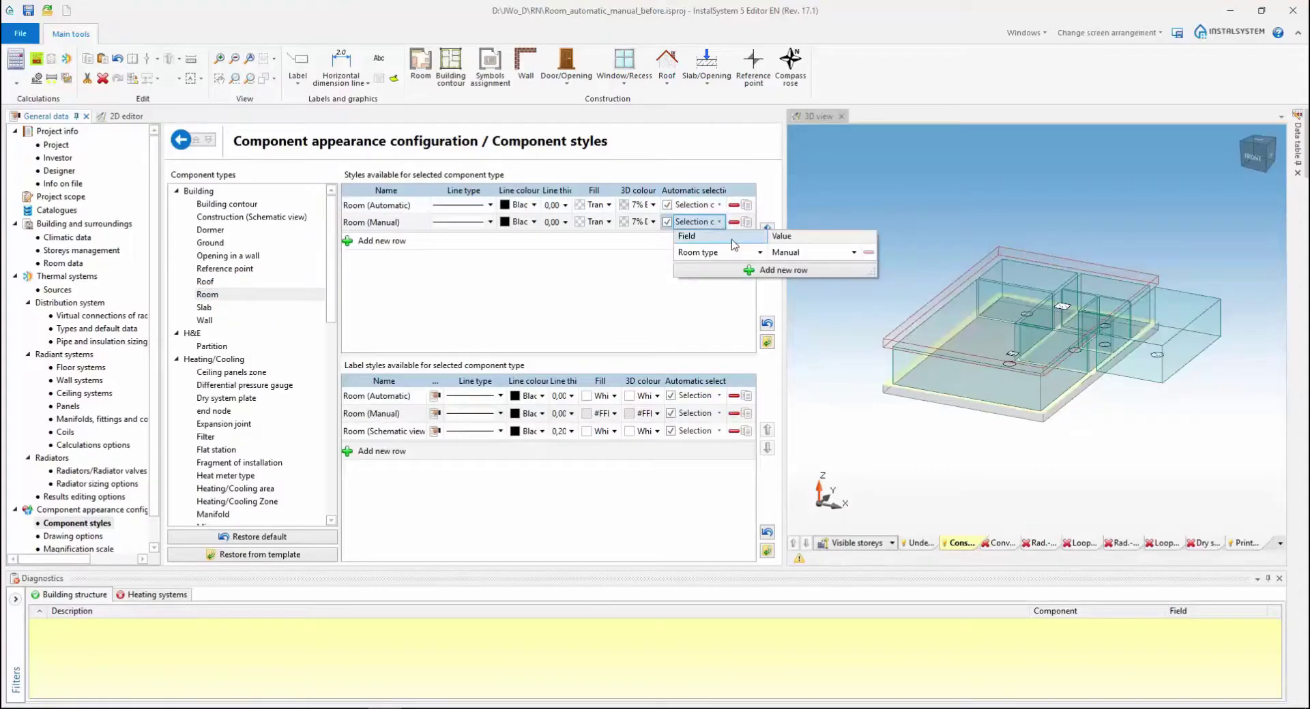
left_click(720, 225)
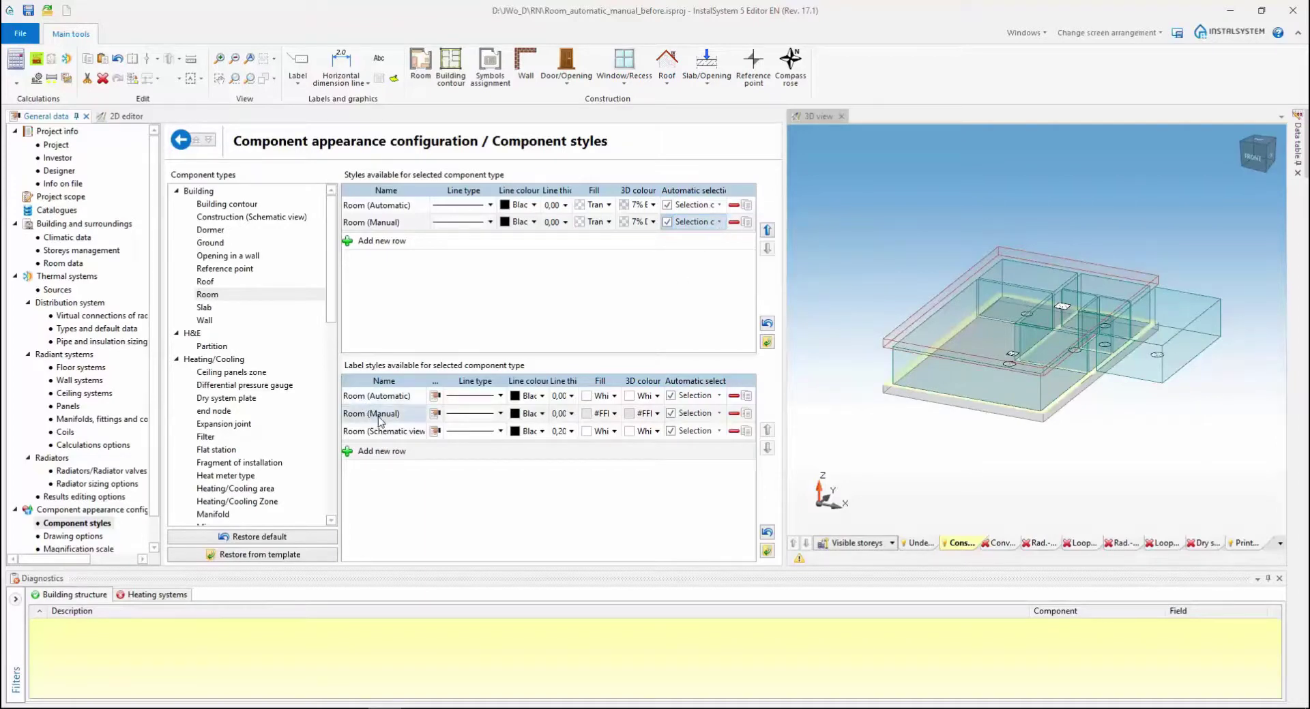
Rerun the building structure calculation and locate the room not generated automatically
left_click(109, 117)
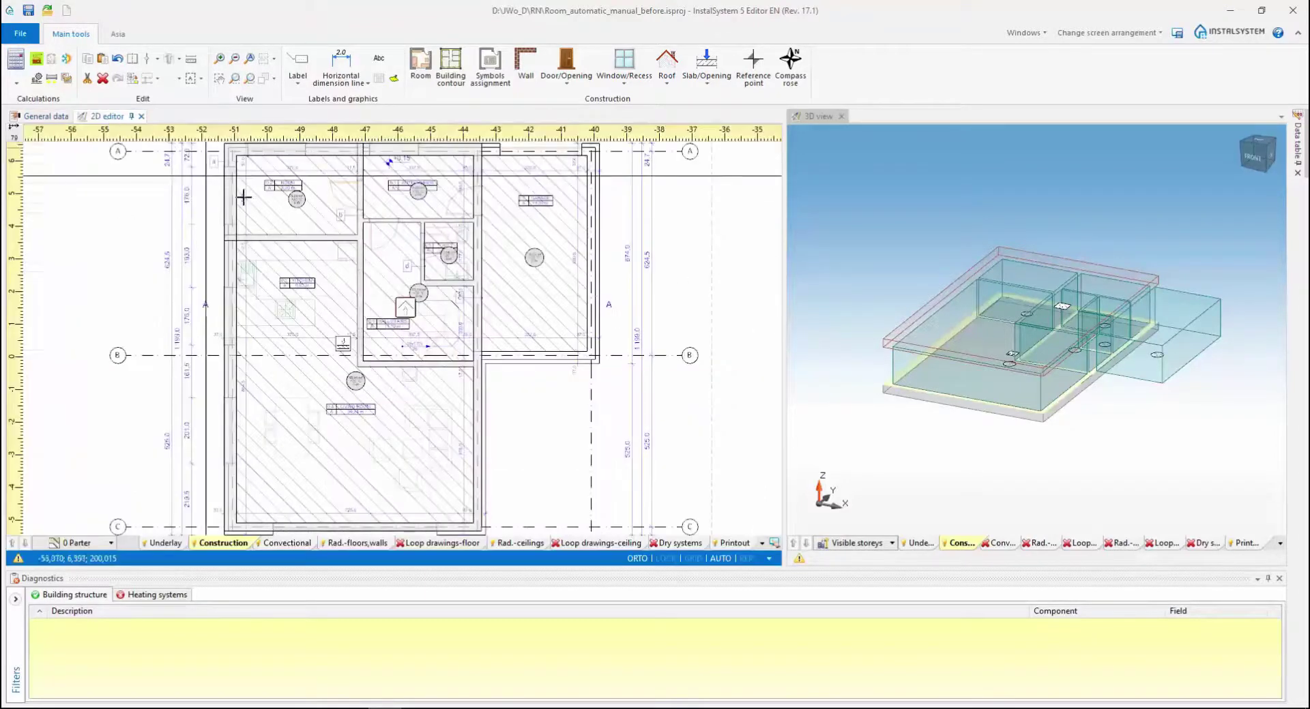
left_click(38, 61)
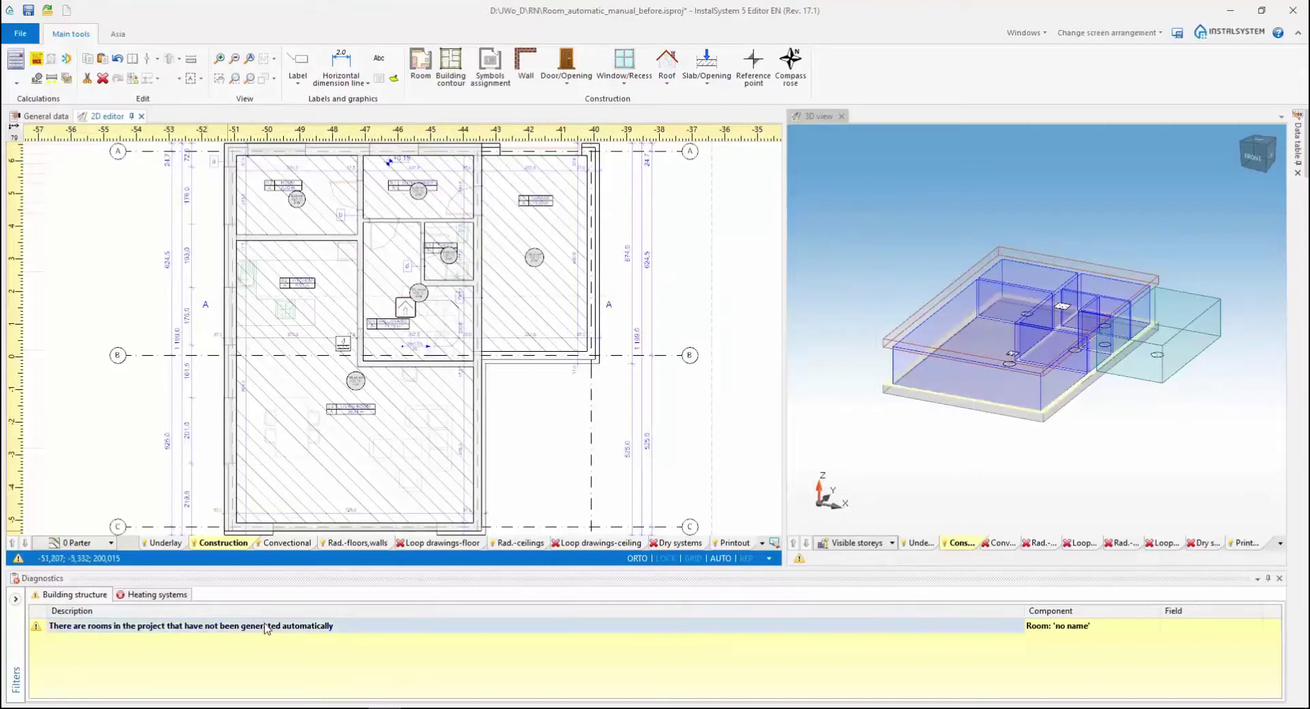
left_click(266, 628)
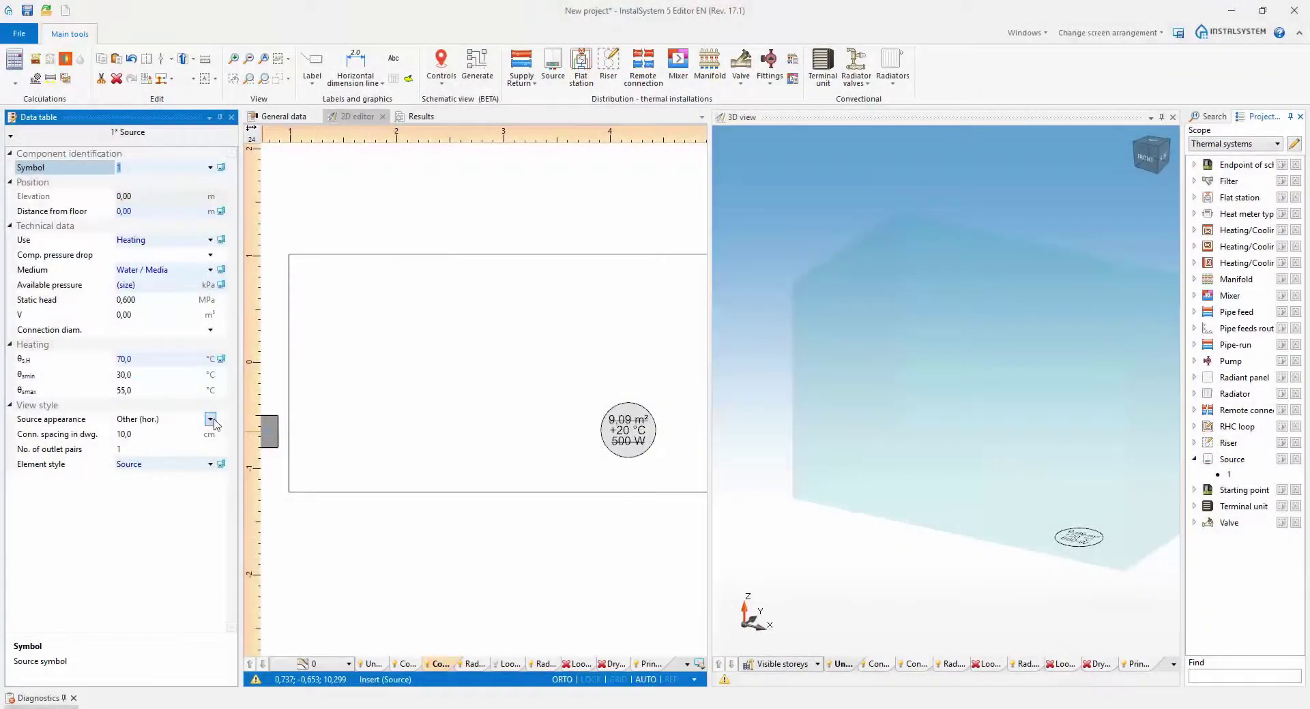
Place a hanging boiler with bottom connection as the source in the room's upper-left corner
left_click(210, 421)
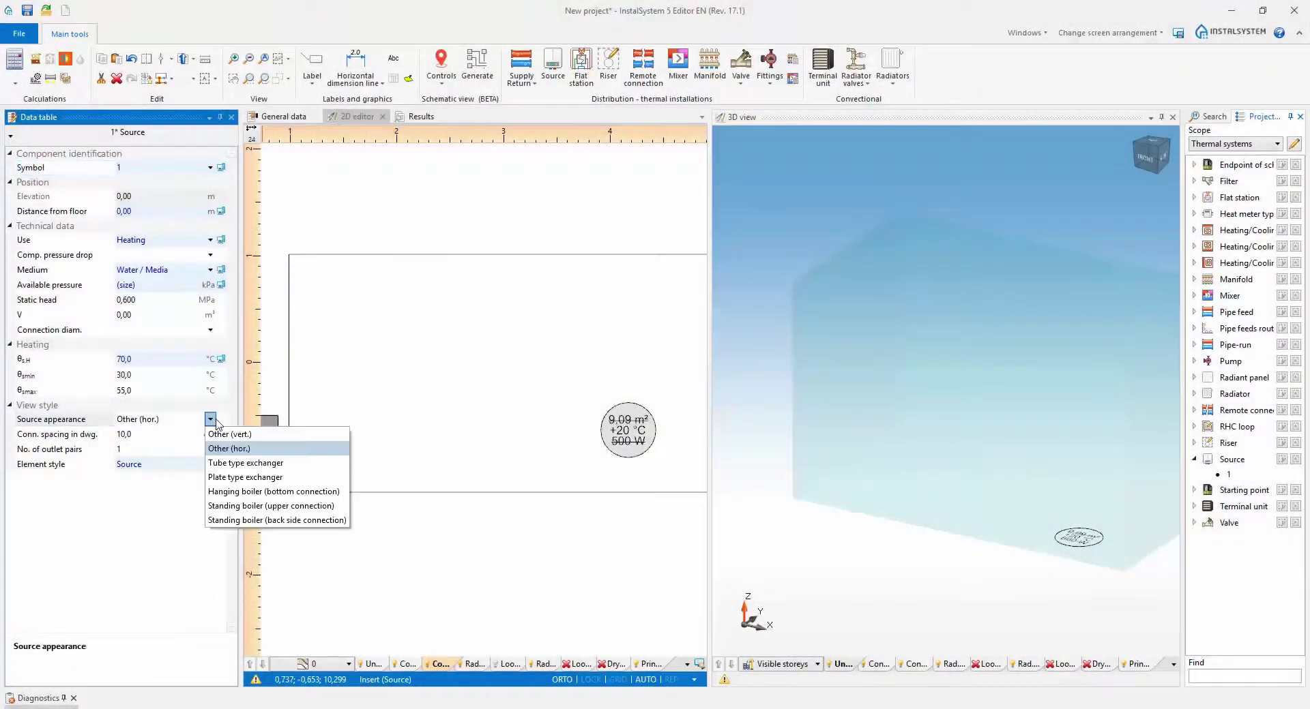
left_click(259, 491)
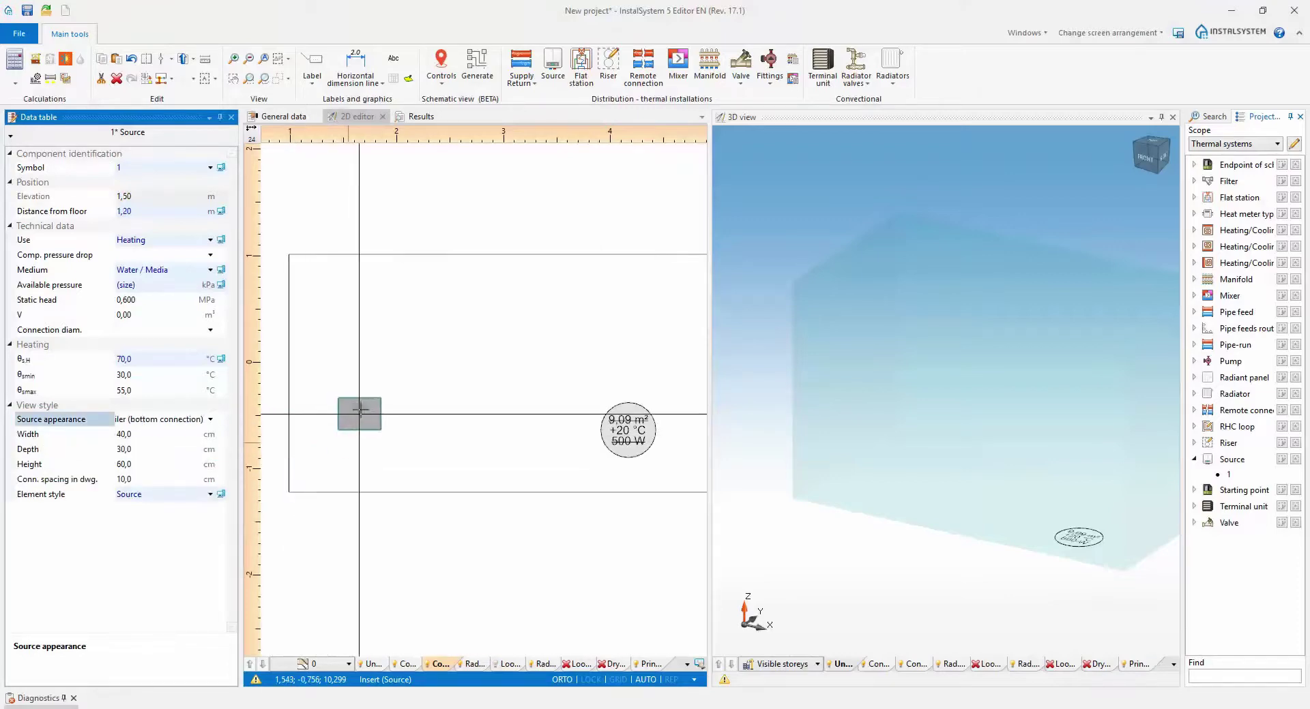
left_click(311, 272)
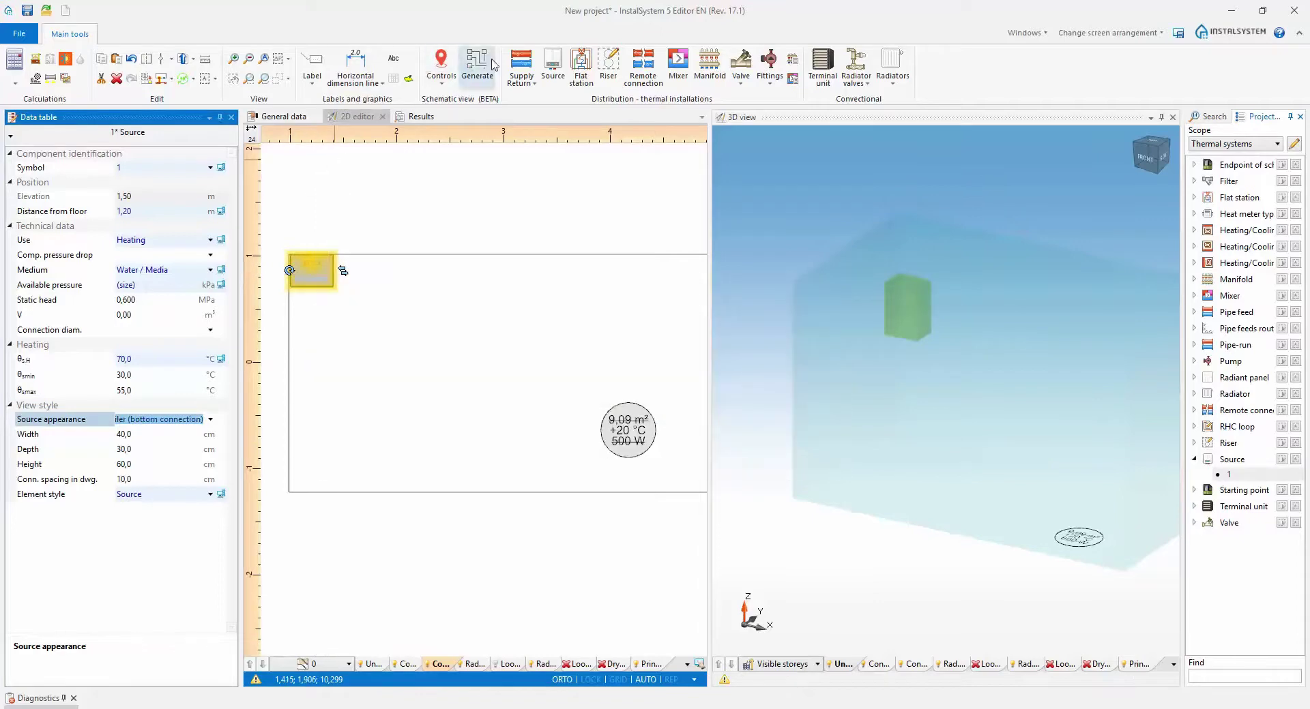
Draw a supply and return pipe-run pair ending at the source box
left_click(520, 63)
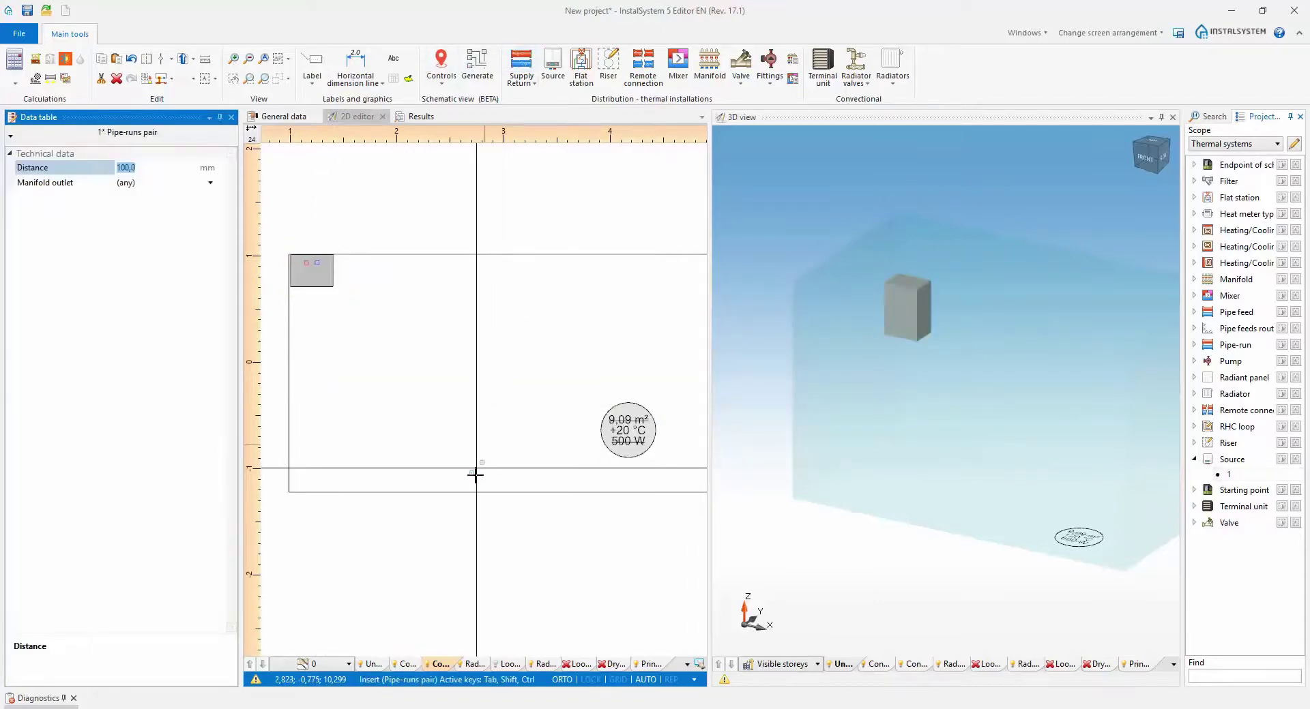
left_click(475, 481)
left_click(309, 473)
left_click(337, 268)
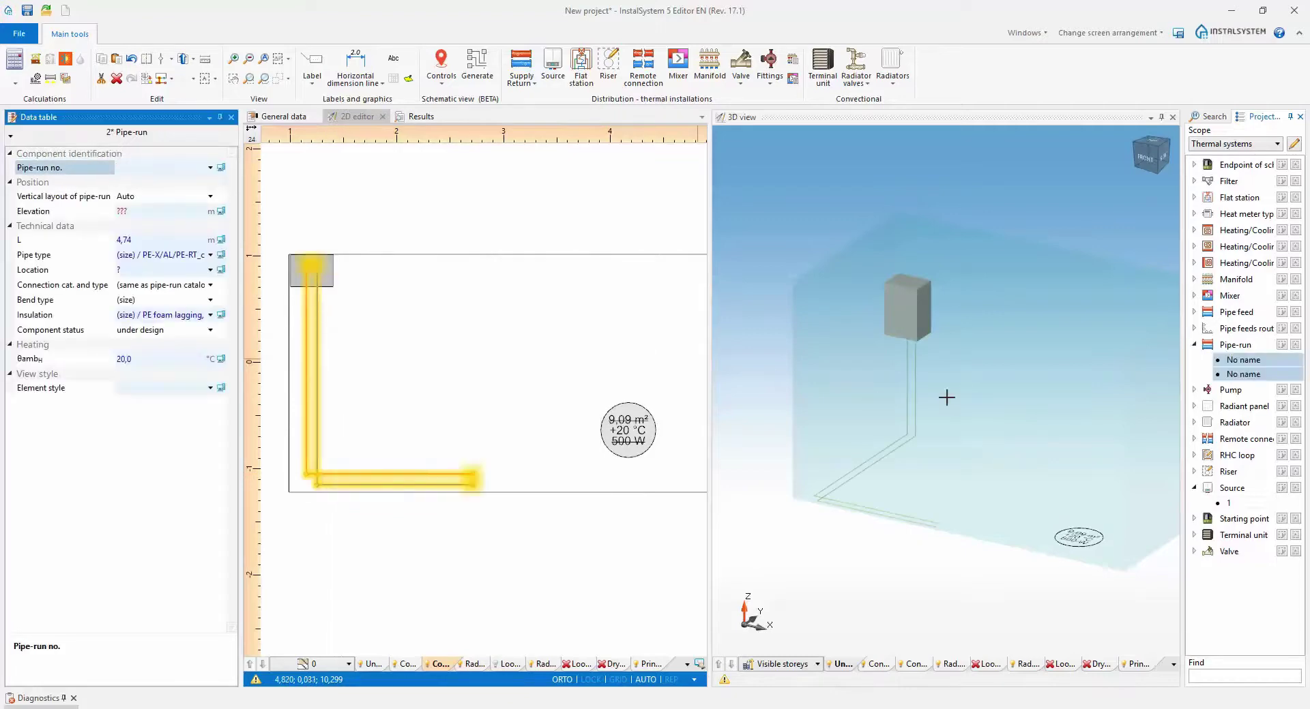
Orbit the 3D model and turn it to a front view to inspect the pipes
scroll(938, 394, "up", 2)
left_click_drag(949, 393, 971, 447)
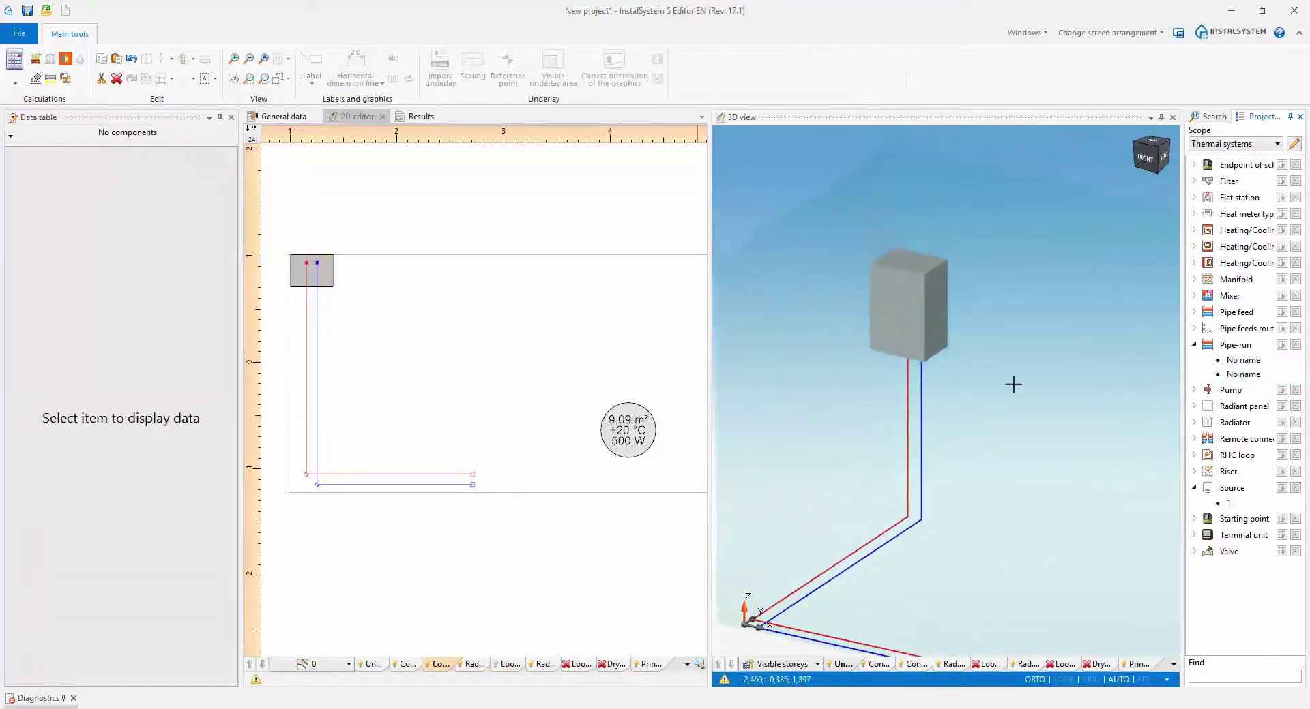
left_click(1142, 159)
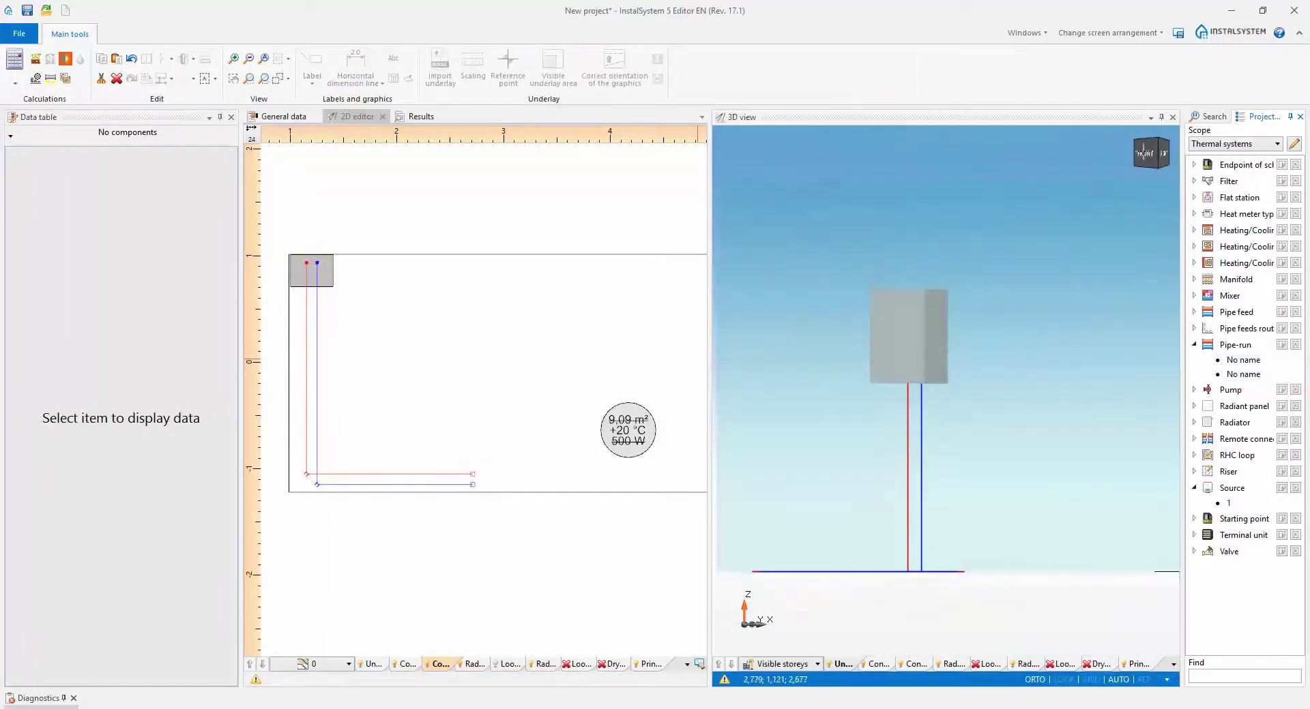
left_click(1149, 153)
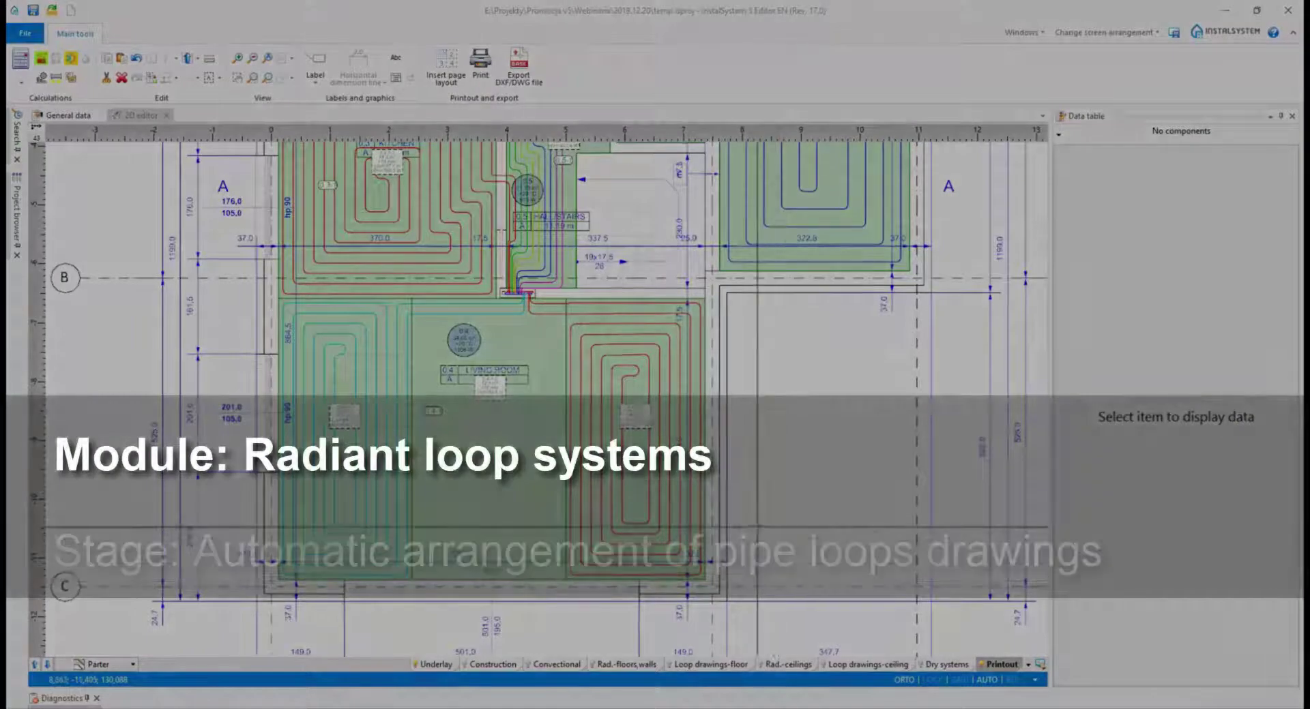
scroll(705, 483, "up", 3)
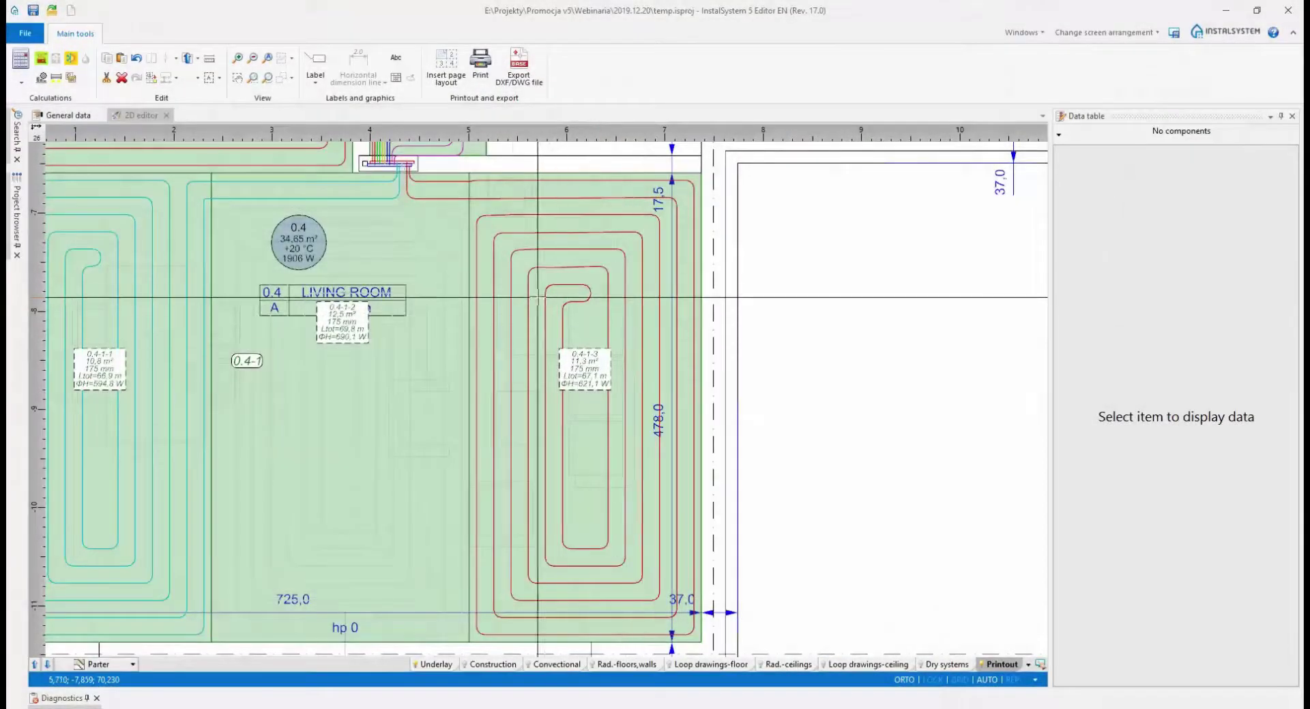
left_click(74, 115)
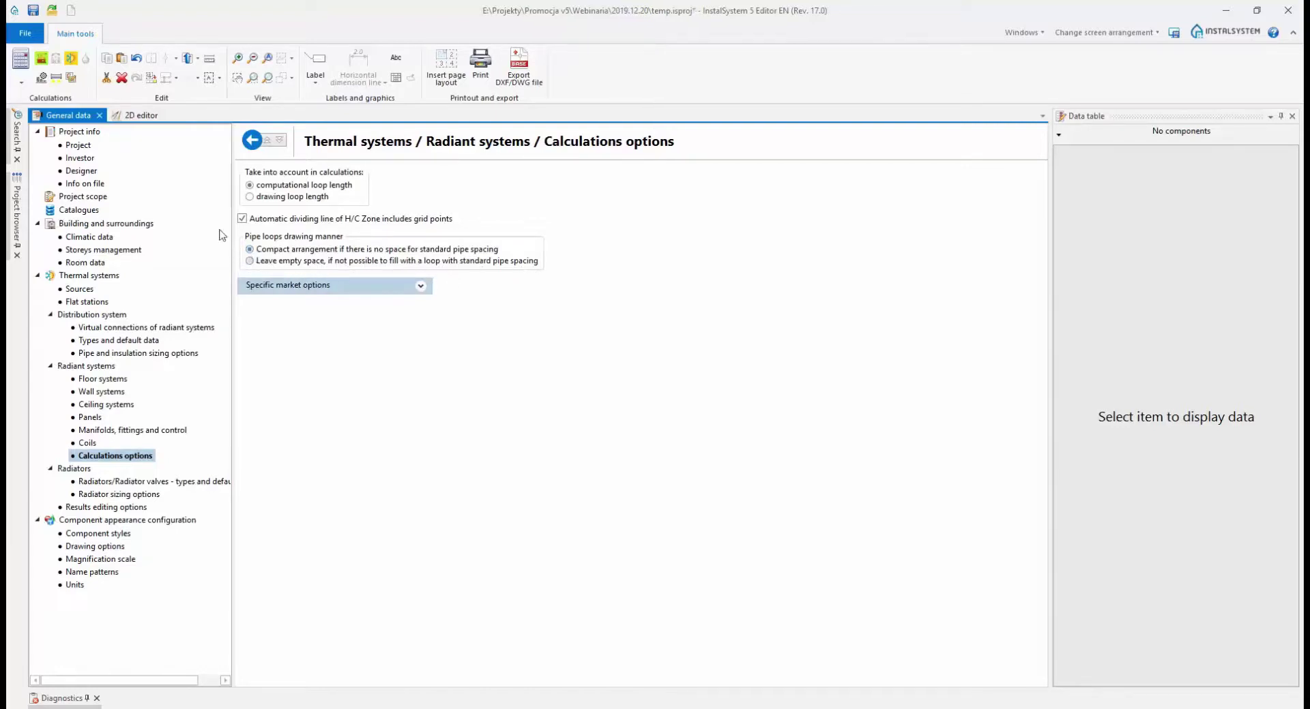
left_click(141, 116)
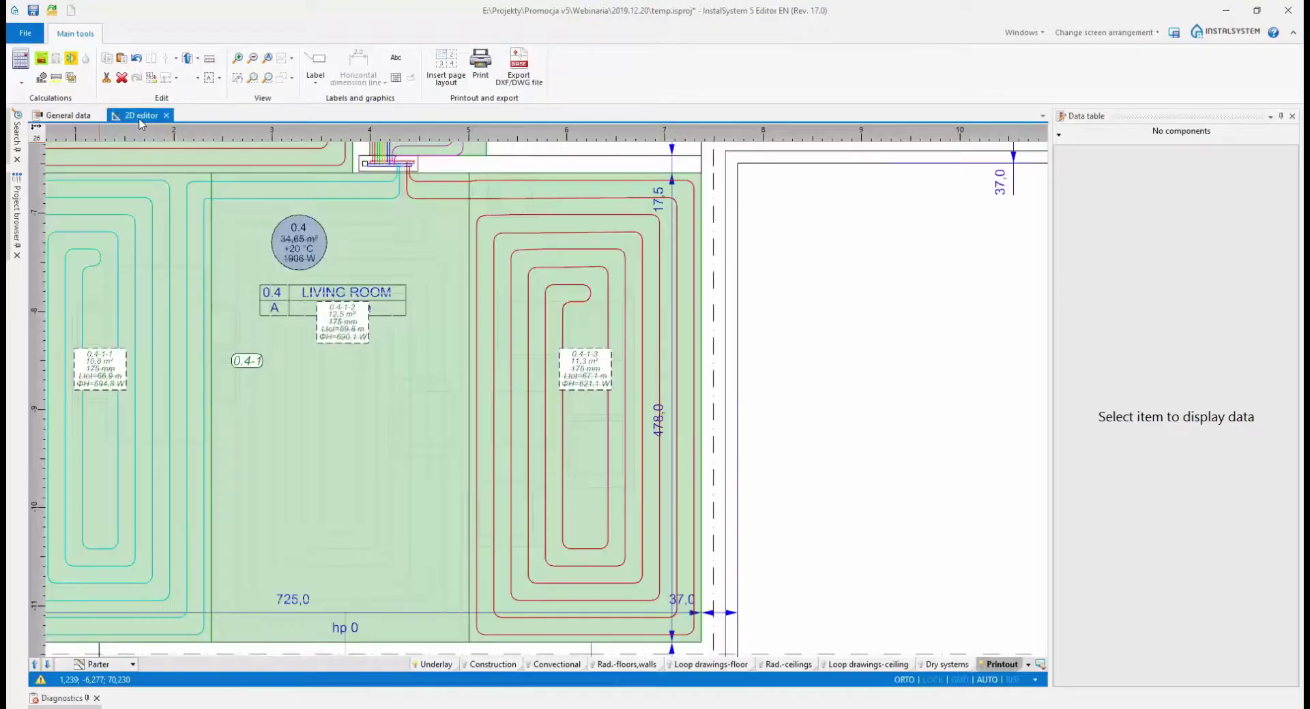
Set the living room floor zone's loop drawing to 'Leave empty space…' and recalculate the loops
left_click(24, 64)
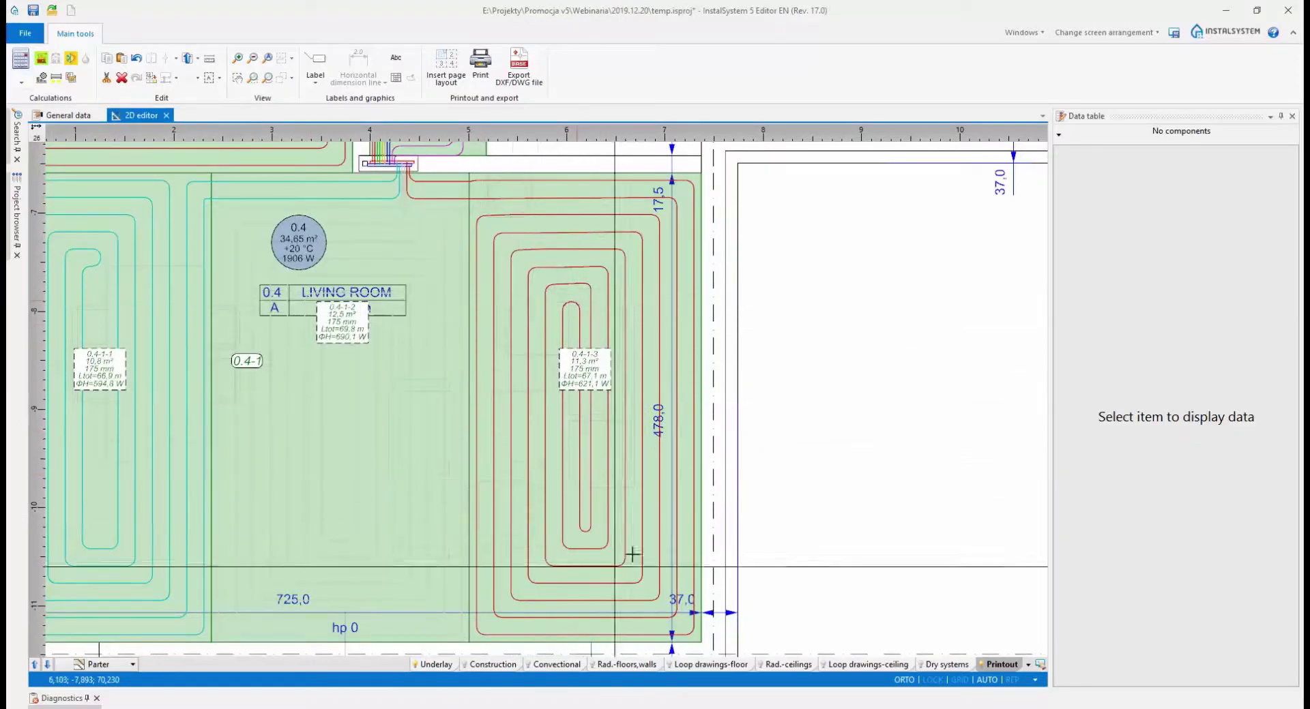
left_click(616, 667)
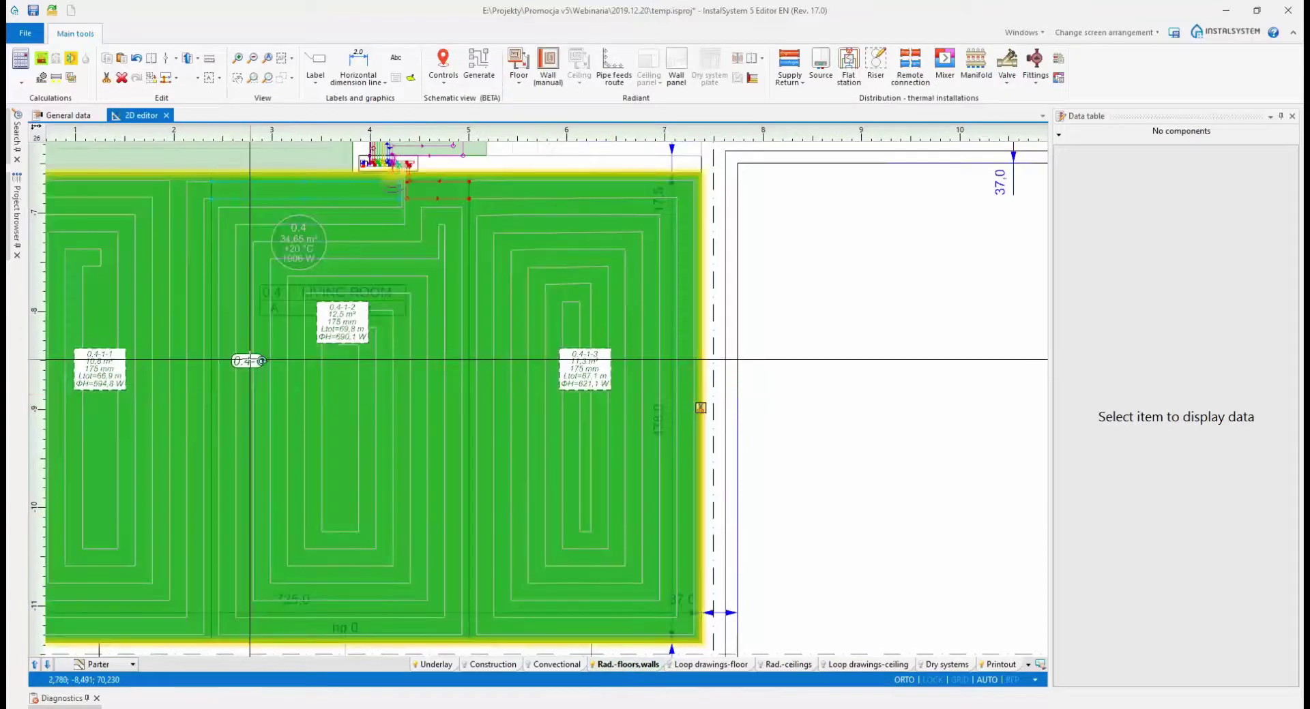
left_click(250, 360)
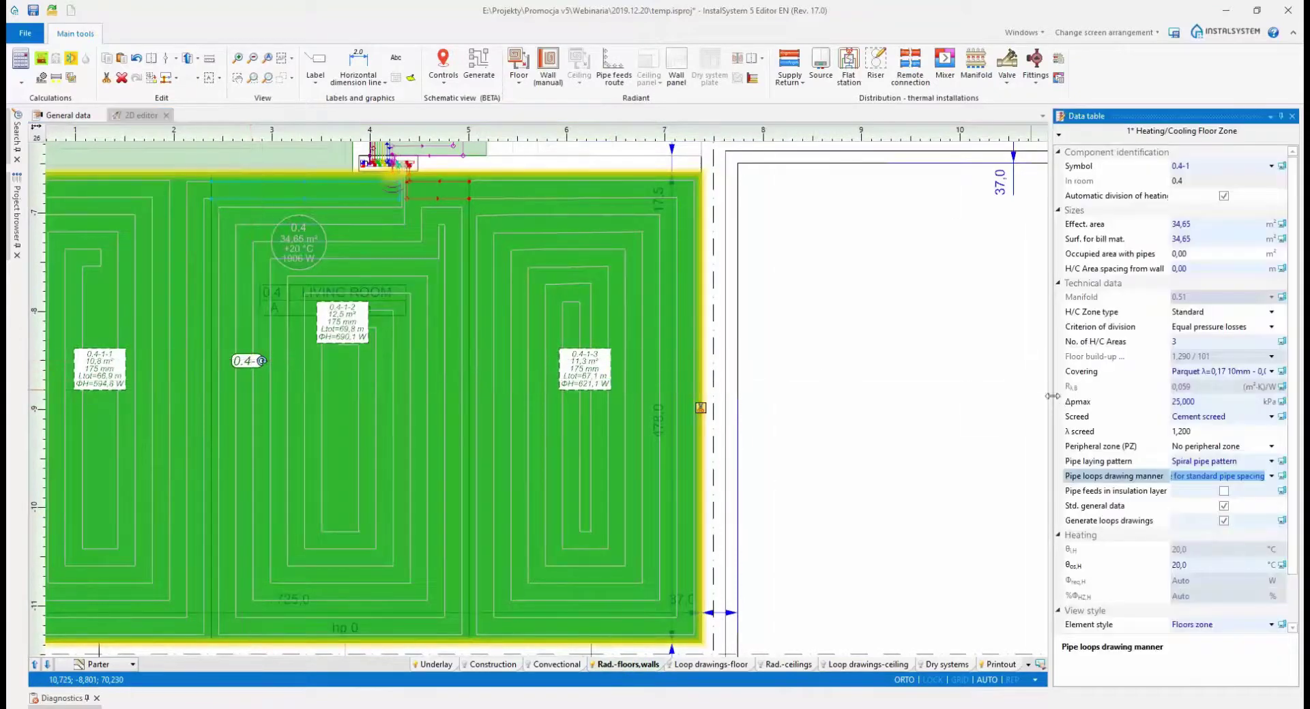
left_click_drag(1052, 395, 1029, 394)
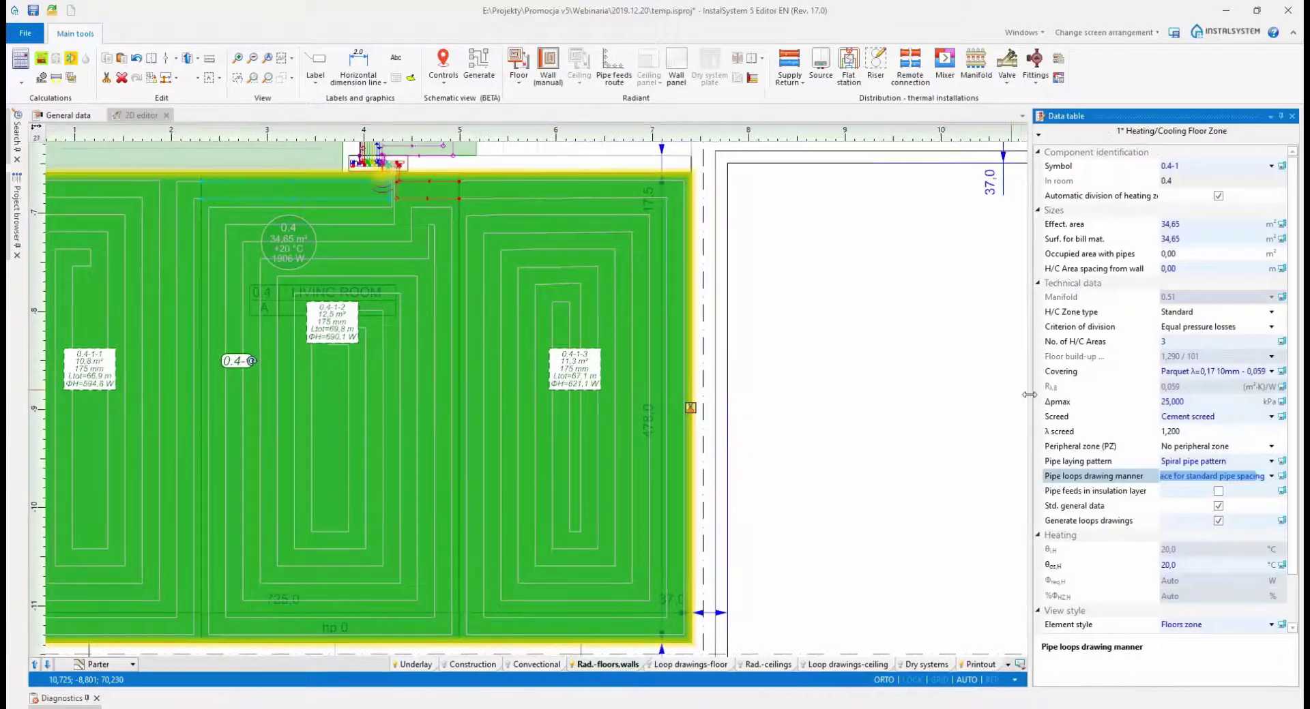
left_click(1271, 476)
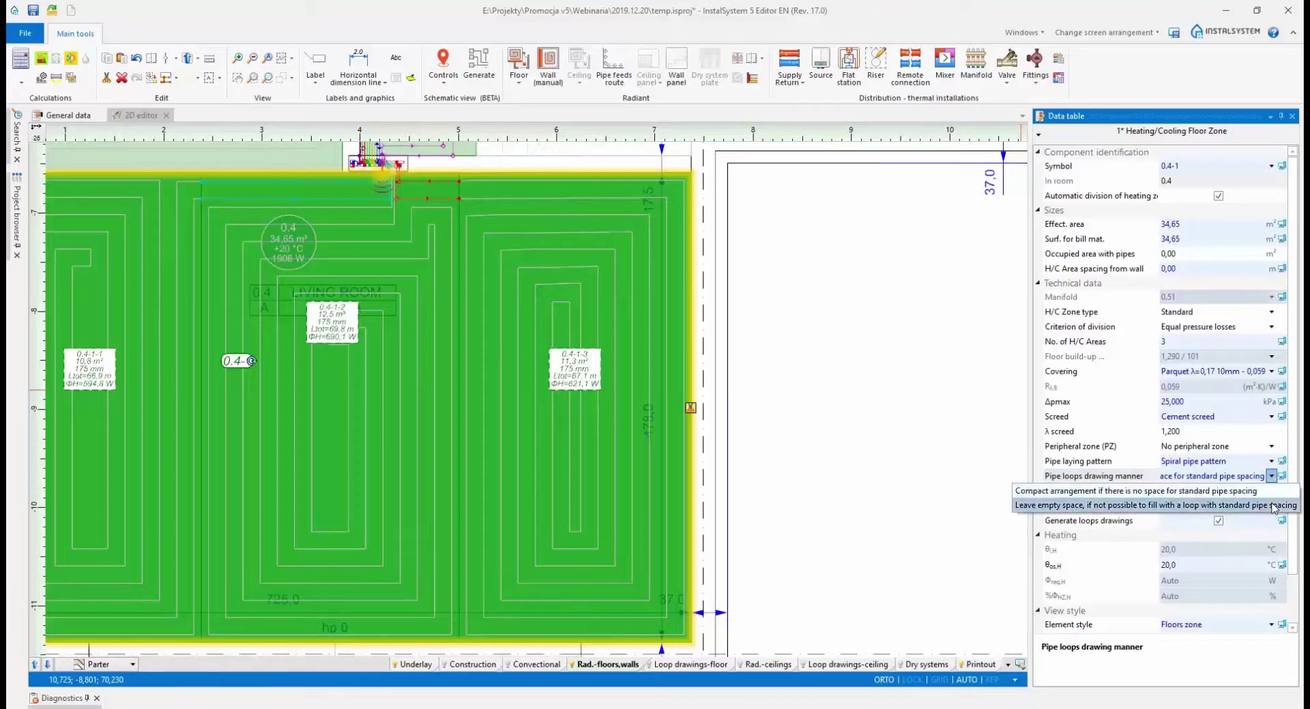
left_click(1273, 505)
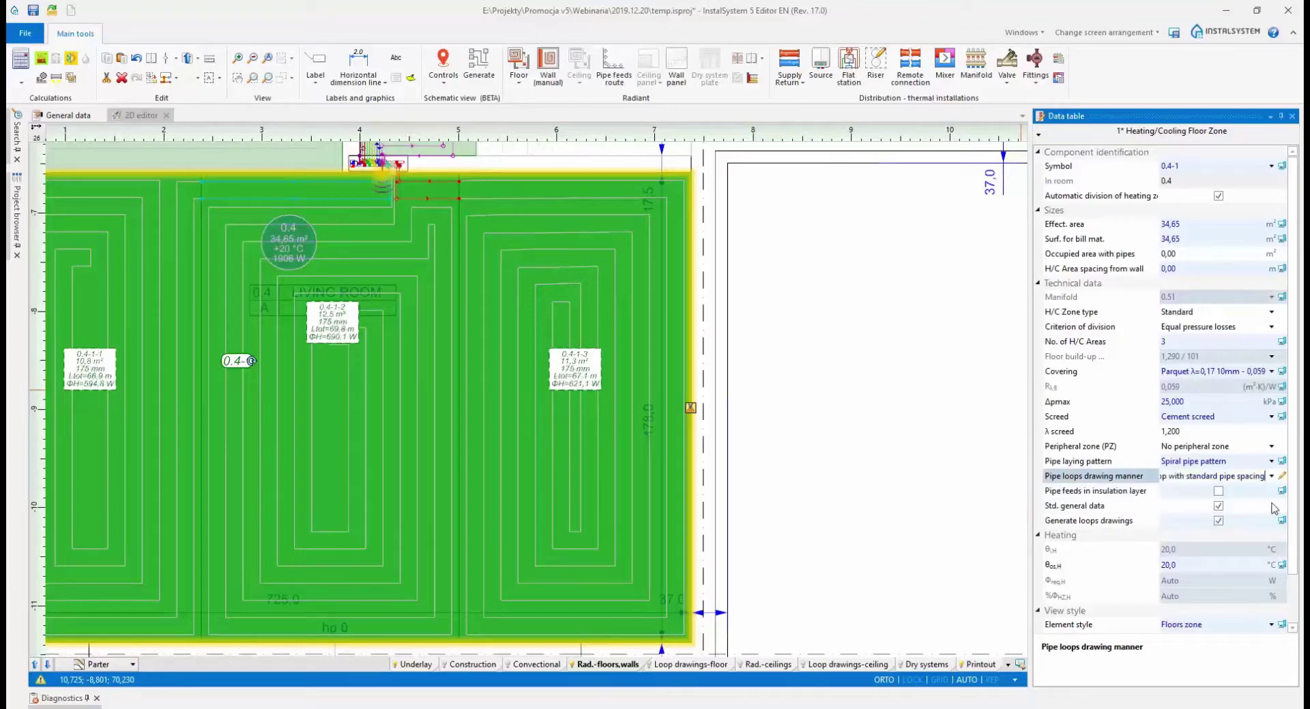
left_click(28, 67)
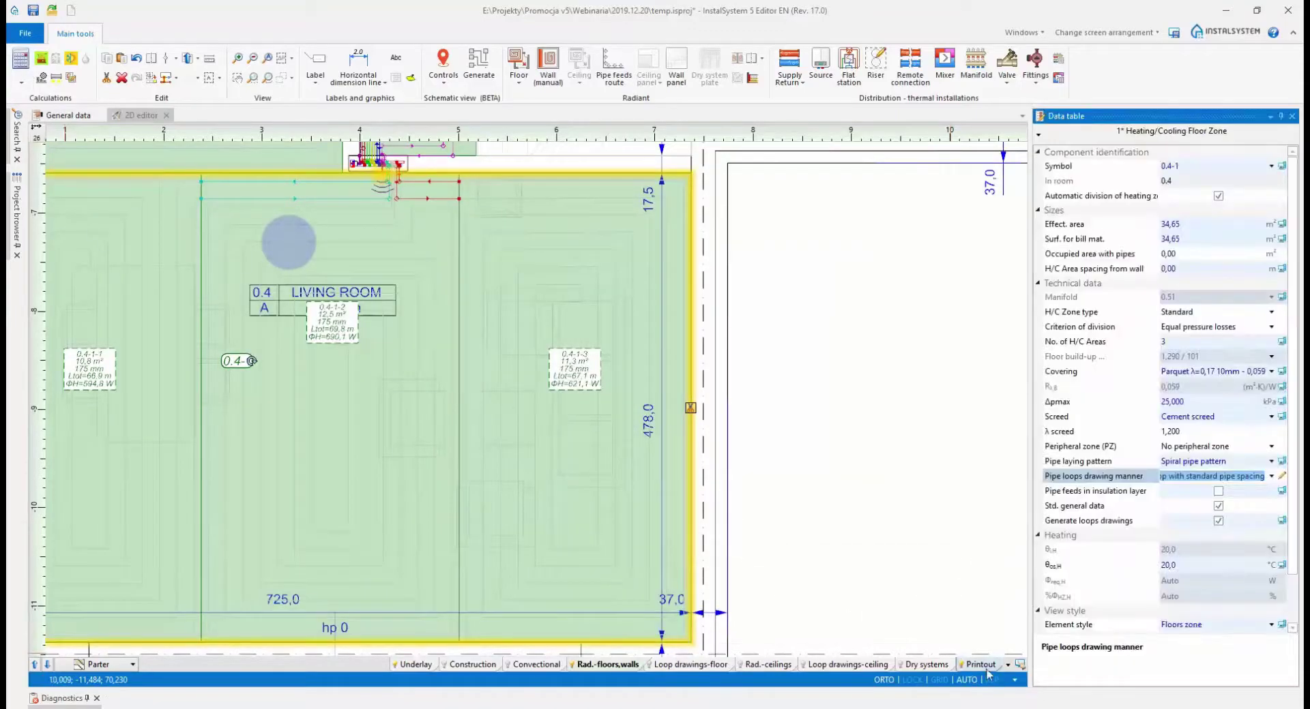
left_click(984, 667)
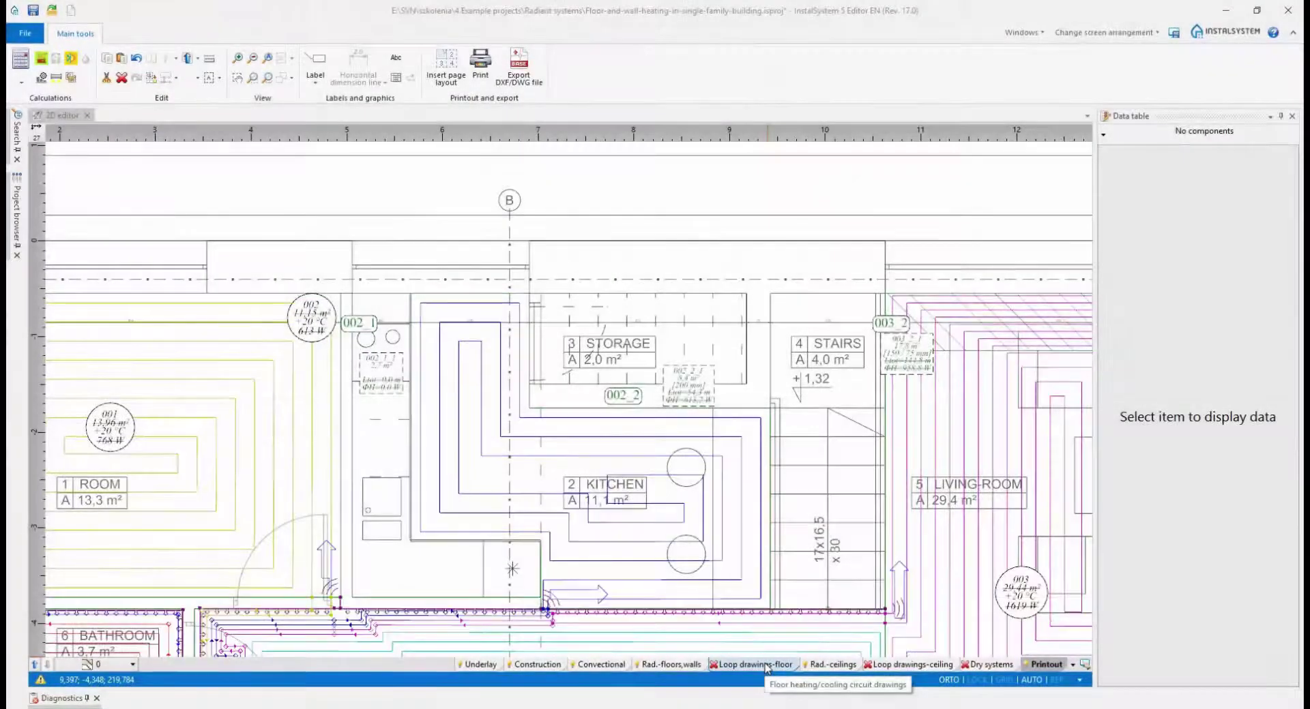
Switch to the Loop drawings-floor layer, select the kitchen loop and turn on GRID
left_click(767, 665)
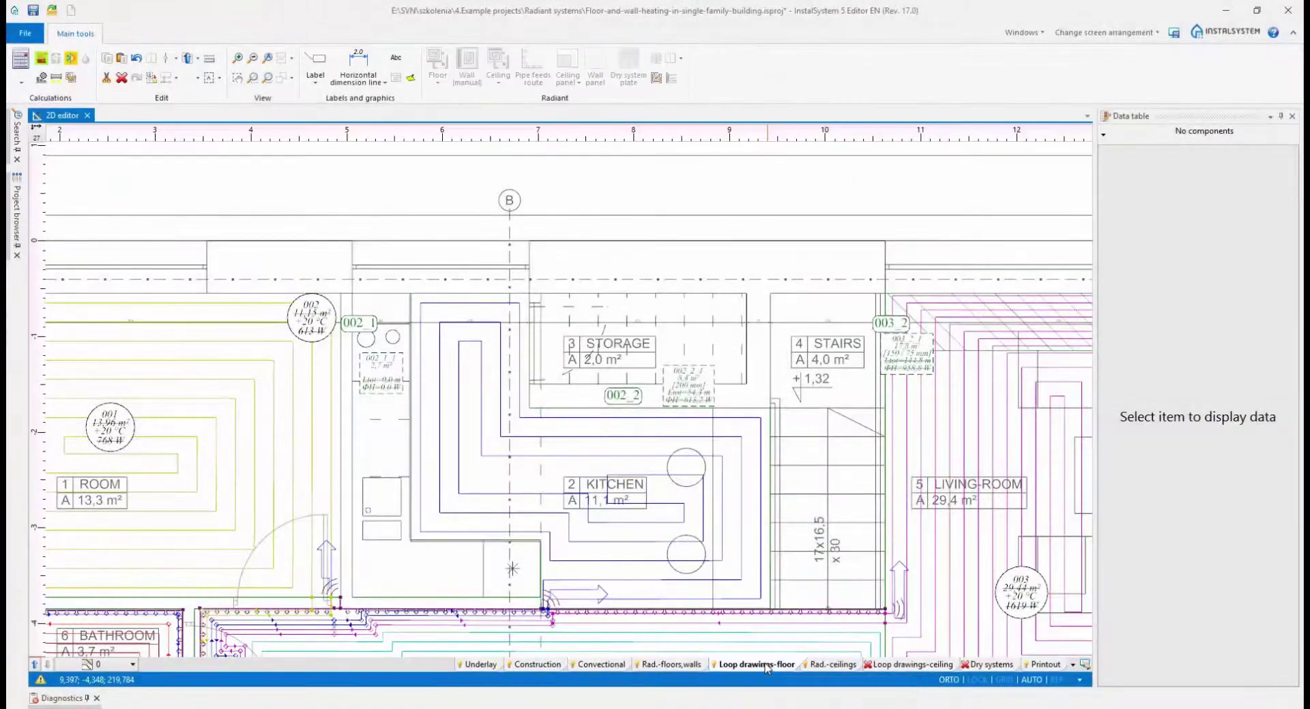
left_click(687, 386)
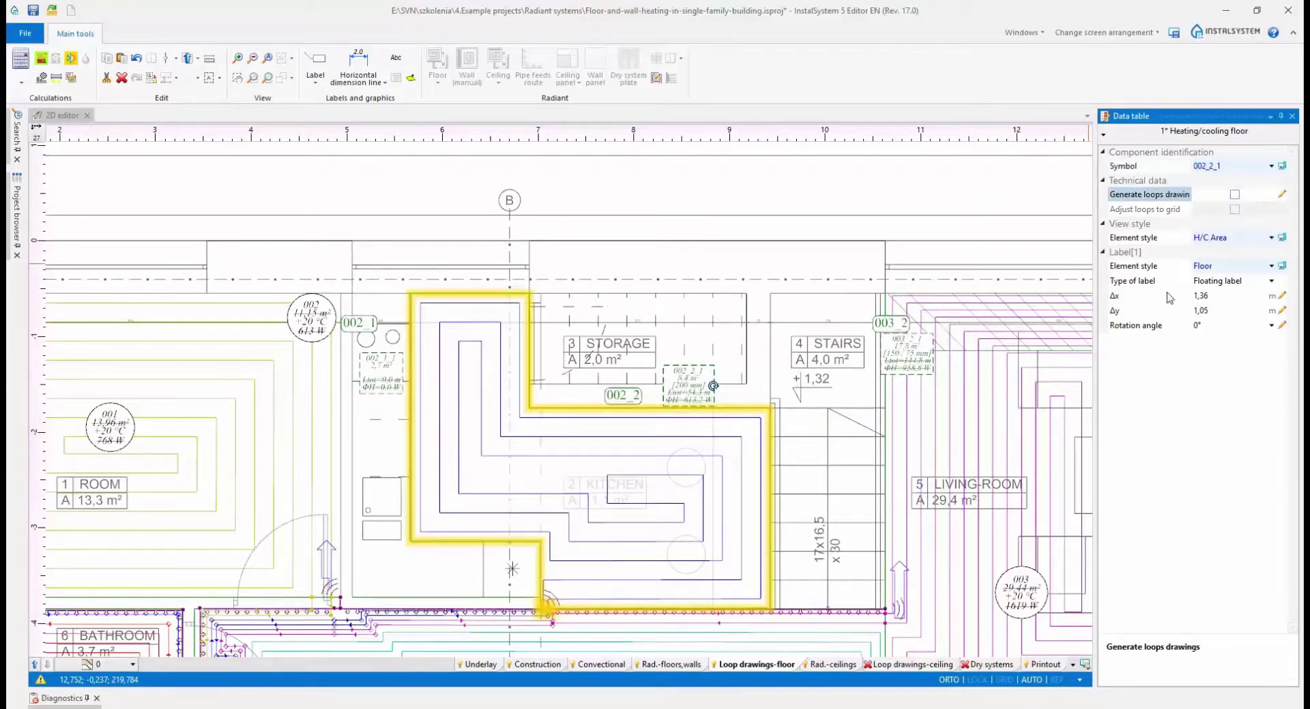
left_click(1003, 681)
scroll(625, 534, "up", 5)
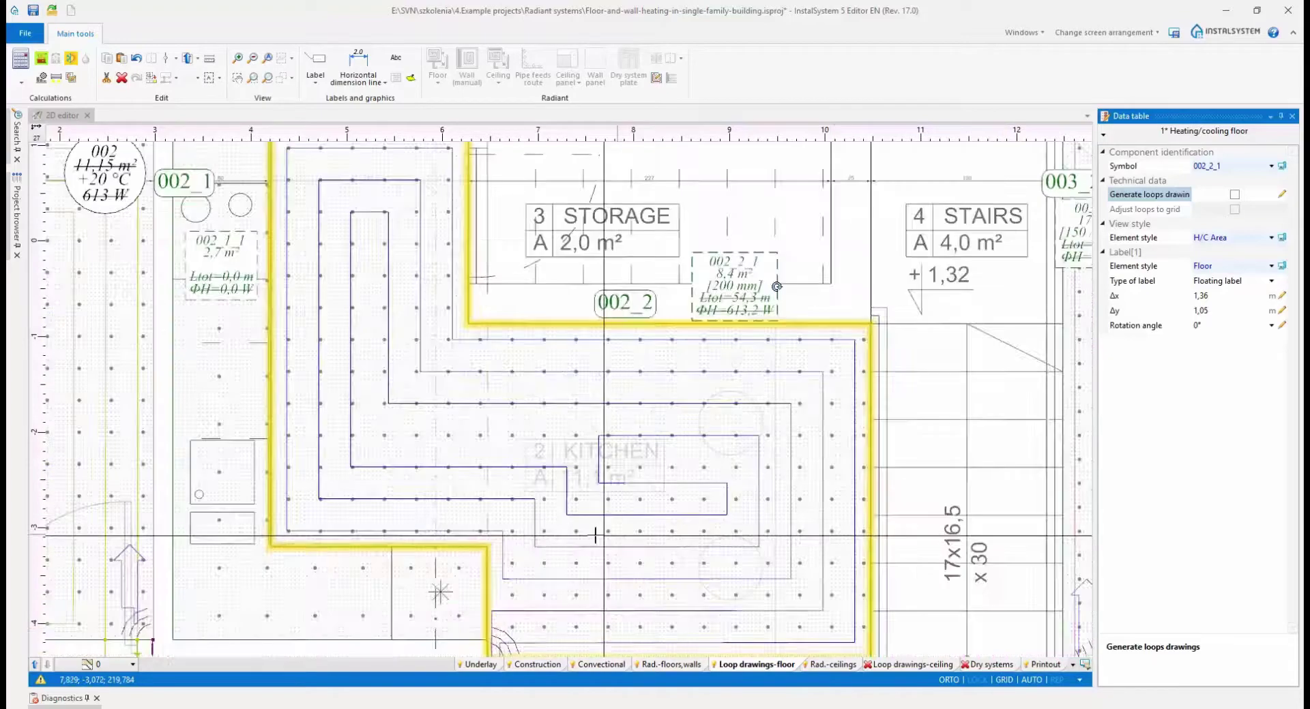
scroll(500, 498, "up", 2)
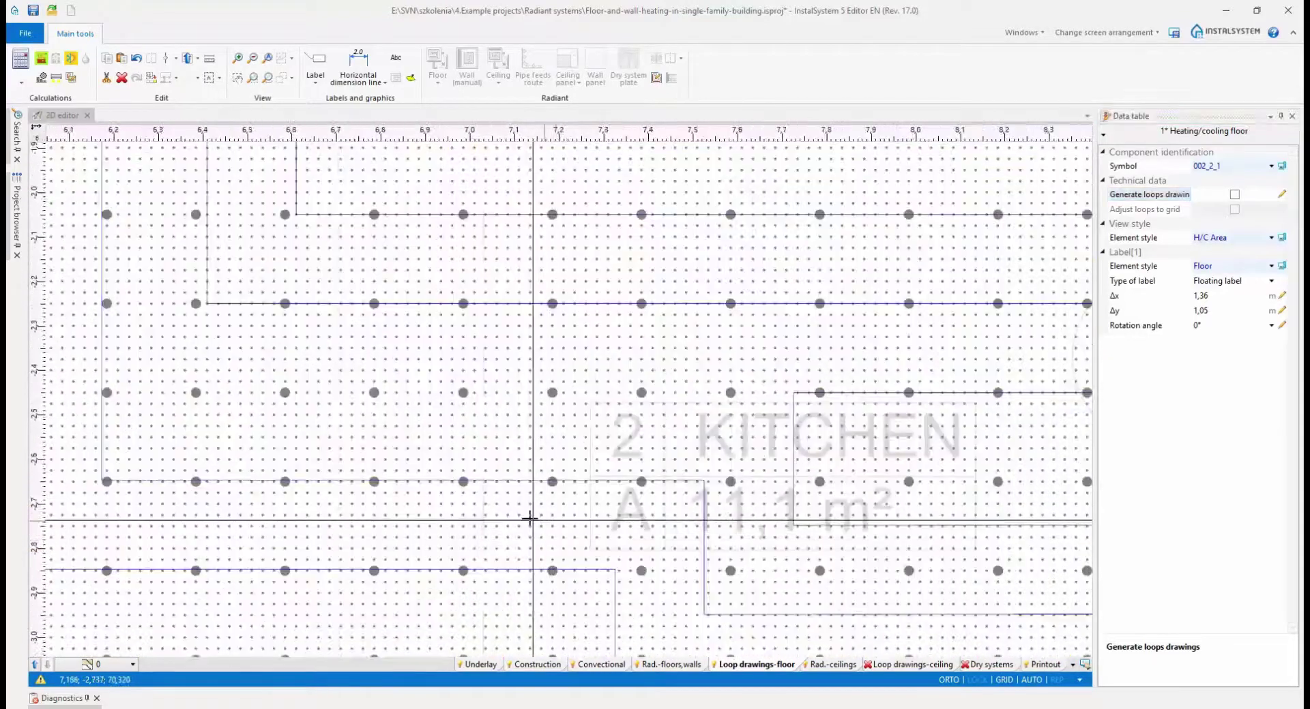
Drag a straight run of the kitchen loop upward, undo it, then move it up again
left_click(493, 482)
left_click_drag(492, 481, 496, 394)
scroll(508, 437, "down", 5)
scroll(513, 440, "up", 3)
key("ctrl+z")
left_click_drag(437, 445, 443, 394)
scroll(551, 471, "down", 4)
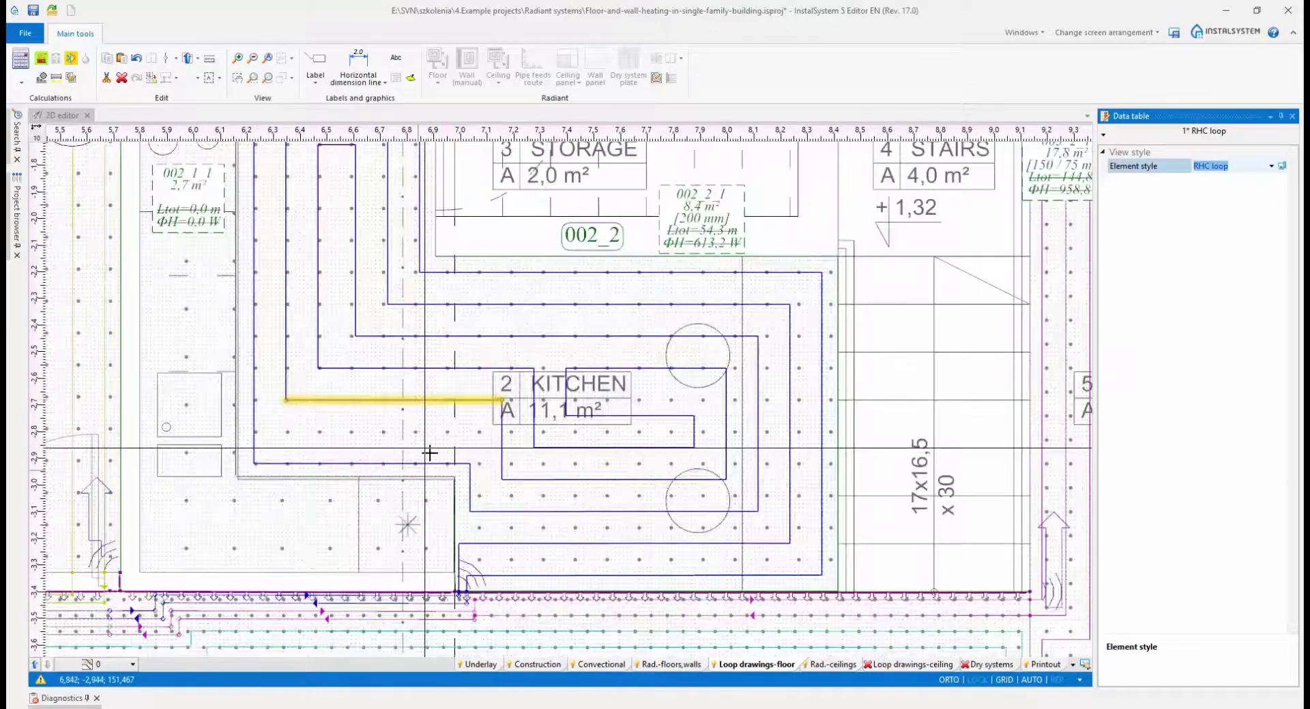
Reposition the loop run once more and select the kitchen floor zone 002_2
left_click_drag(513, 472, 516, 455)
scroll(729, 460, "up", 5)
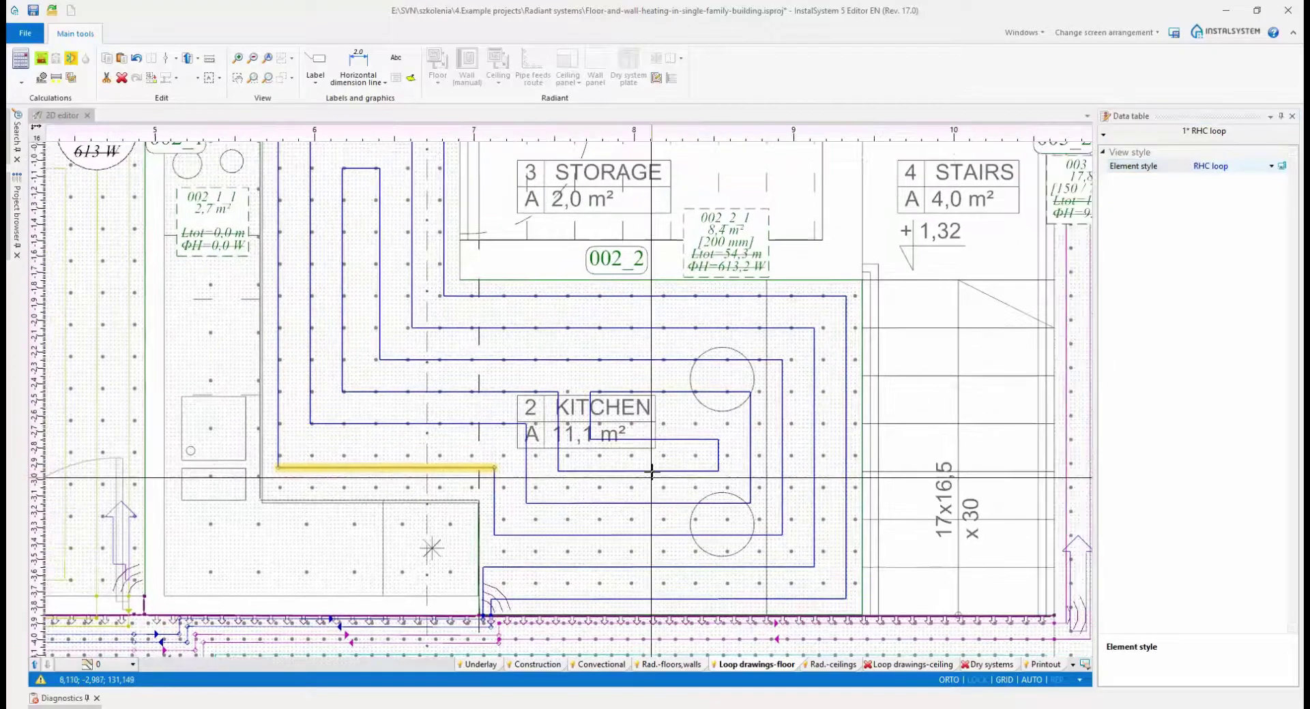
scroll(579, 437, "right", 5)
scroll(745, 441, "down", 5)
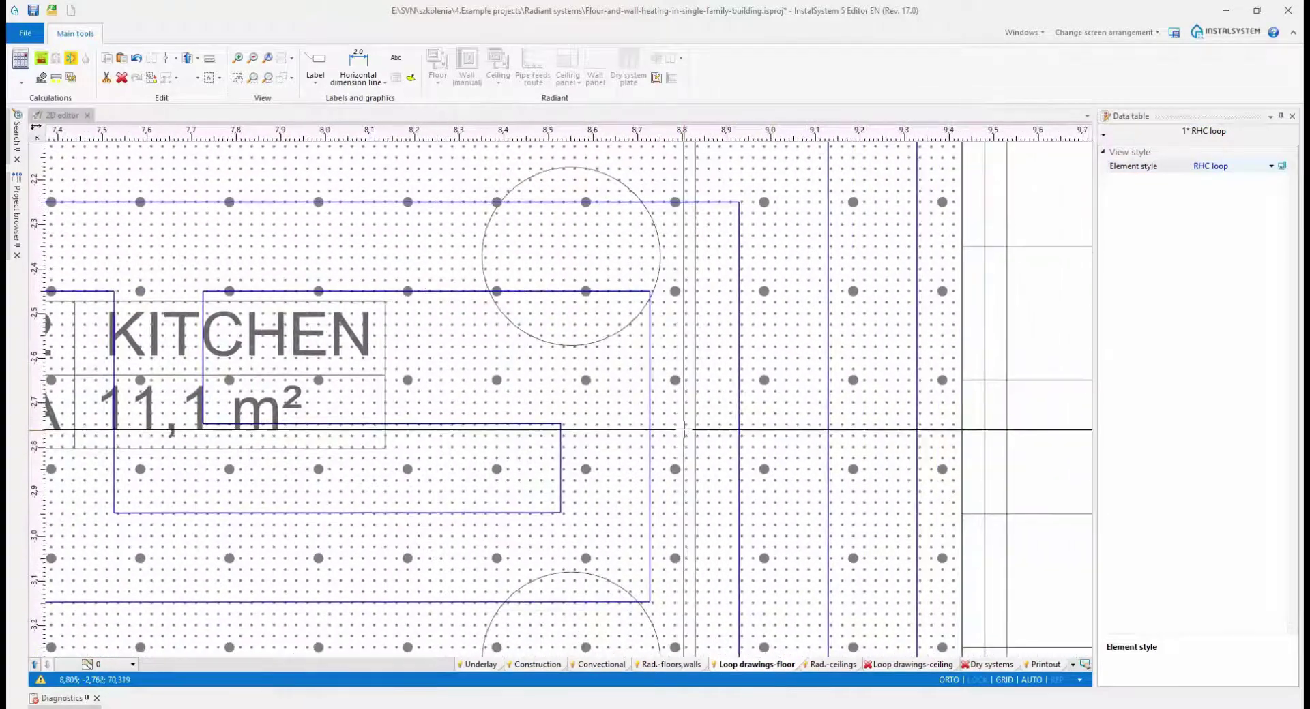
middle_click_drag(672, 466, 766, 494)
left_click(626, 290)
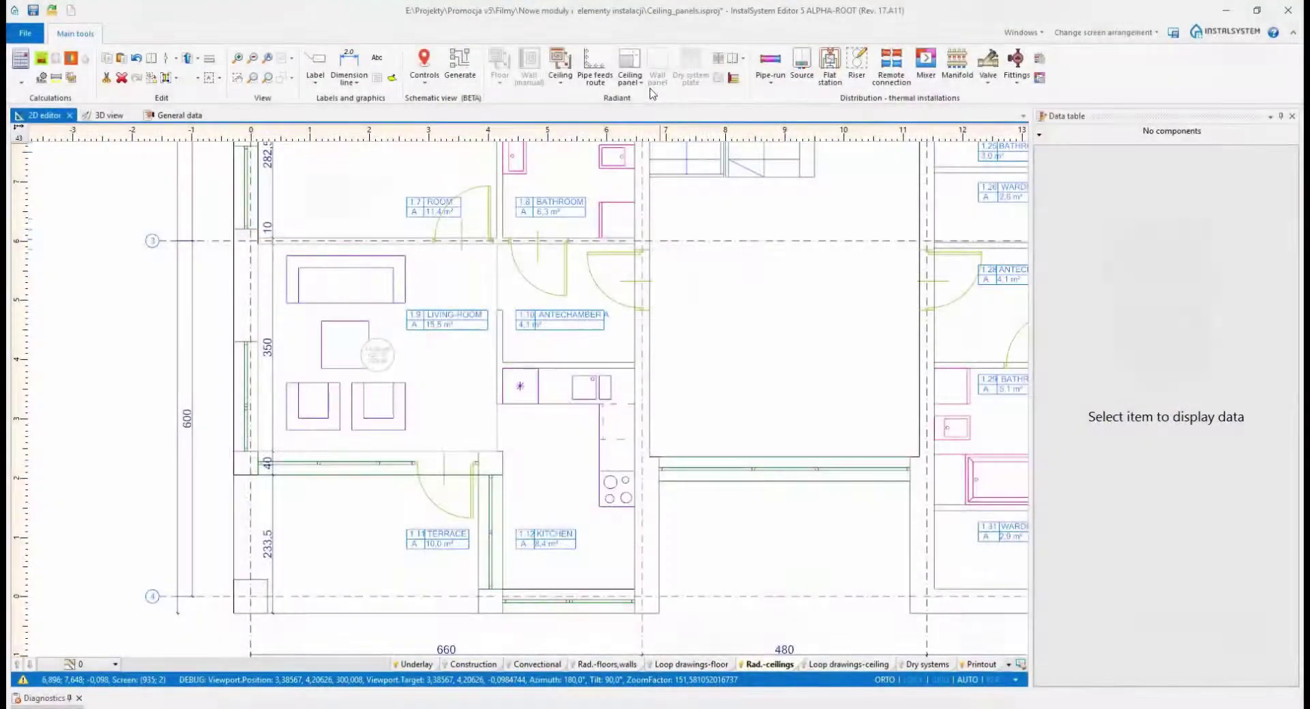
Draw a manual ceiling-panel zone over the living room by two opposite corners
left_click(639, 81)
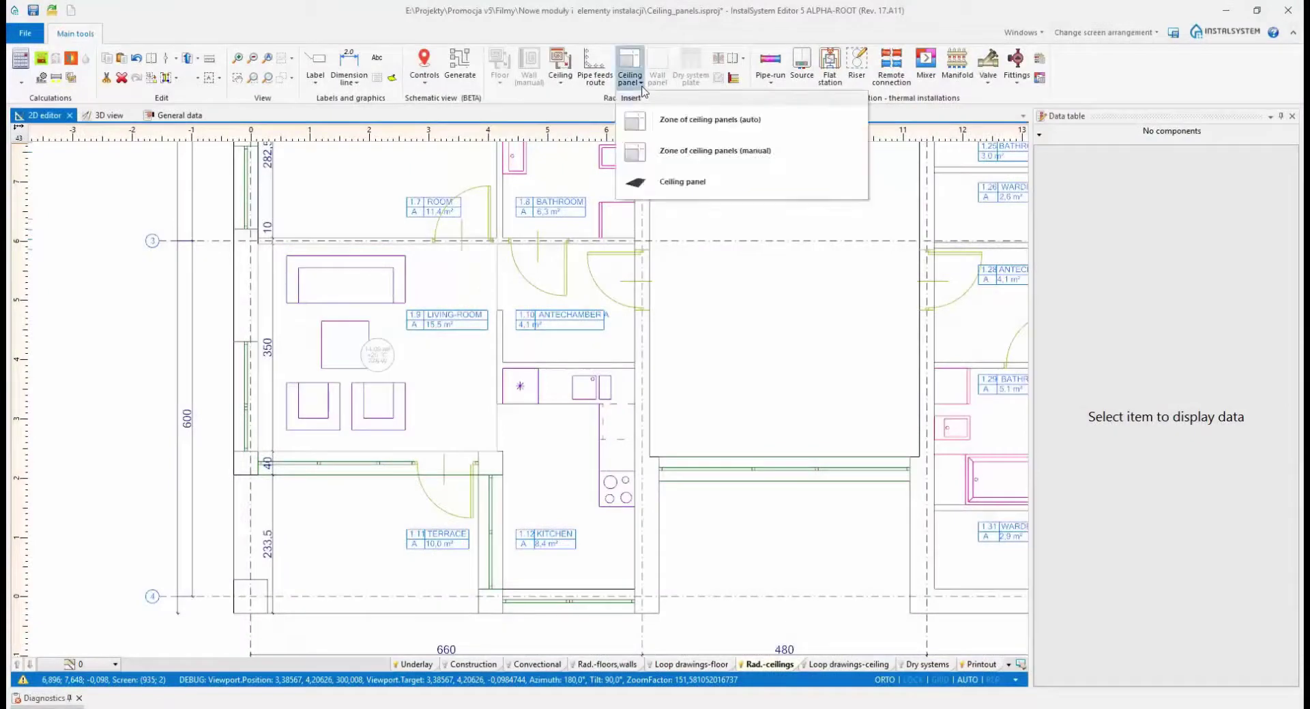
left_click(756, 152)
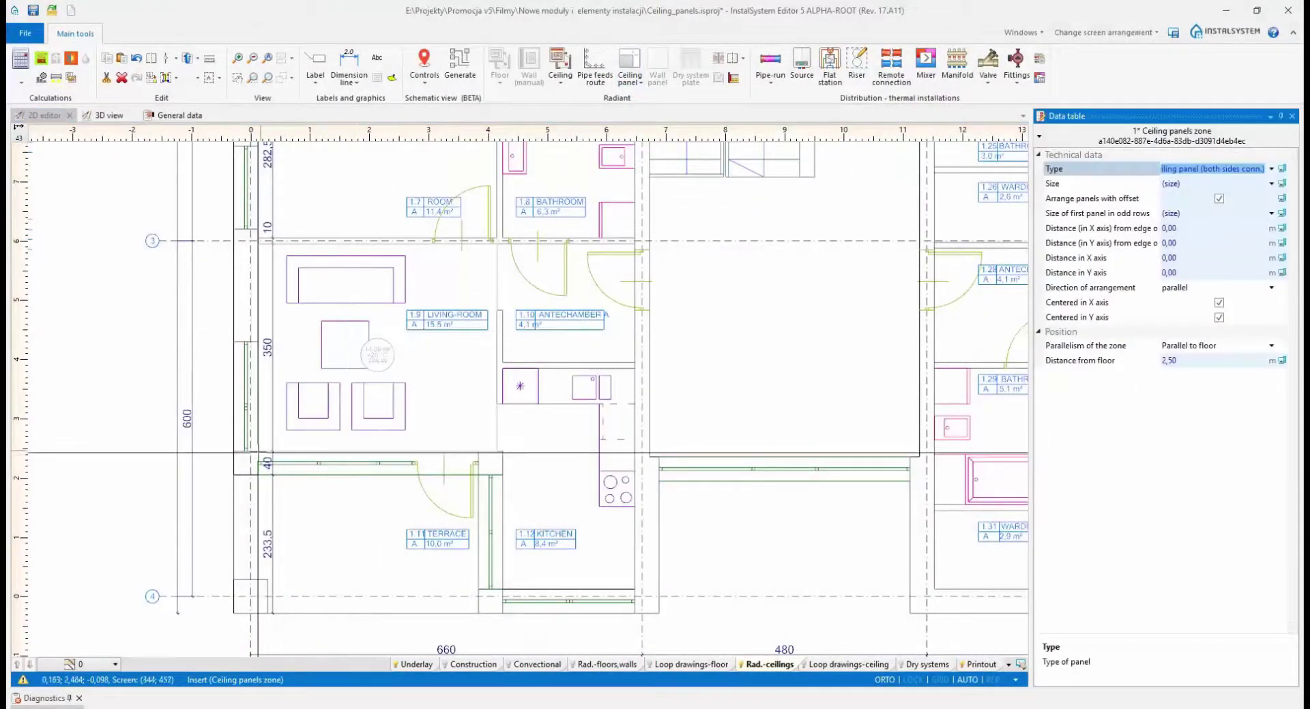
left_click(257, 452)
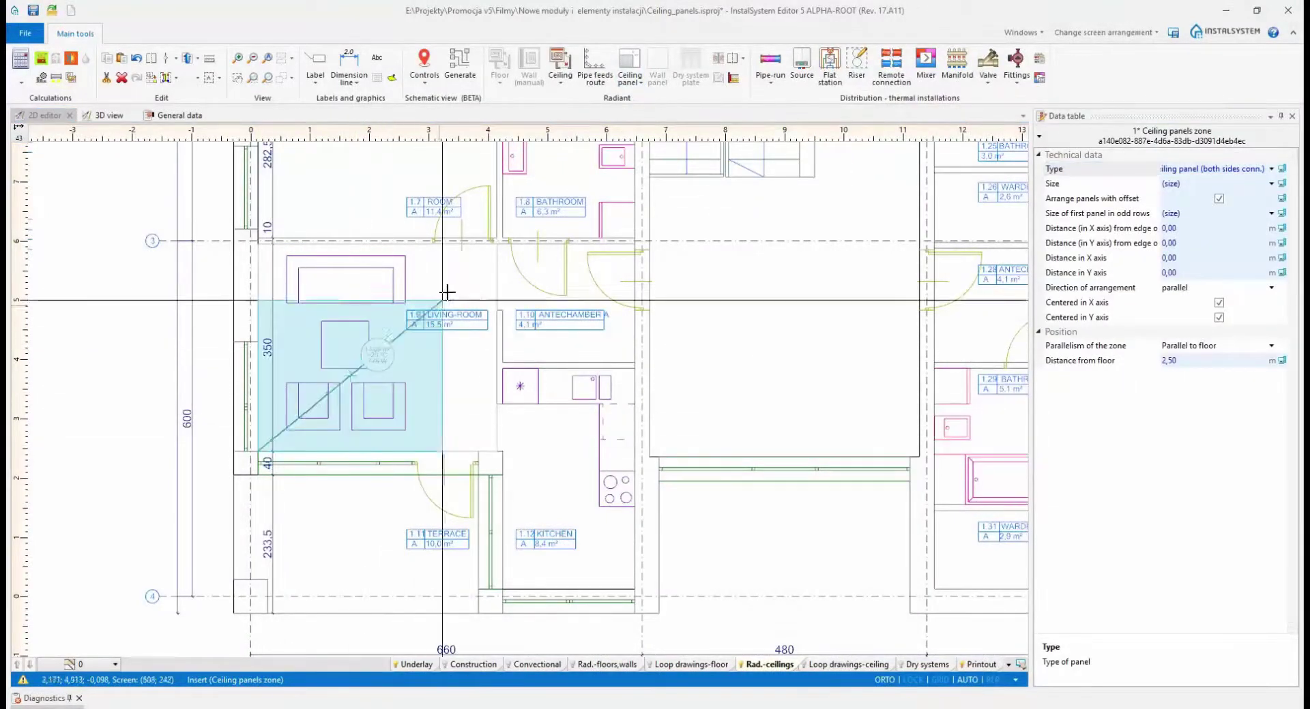
left_click(473, 244)
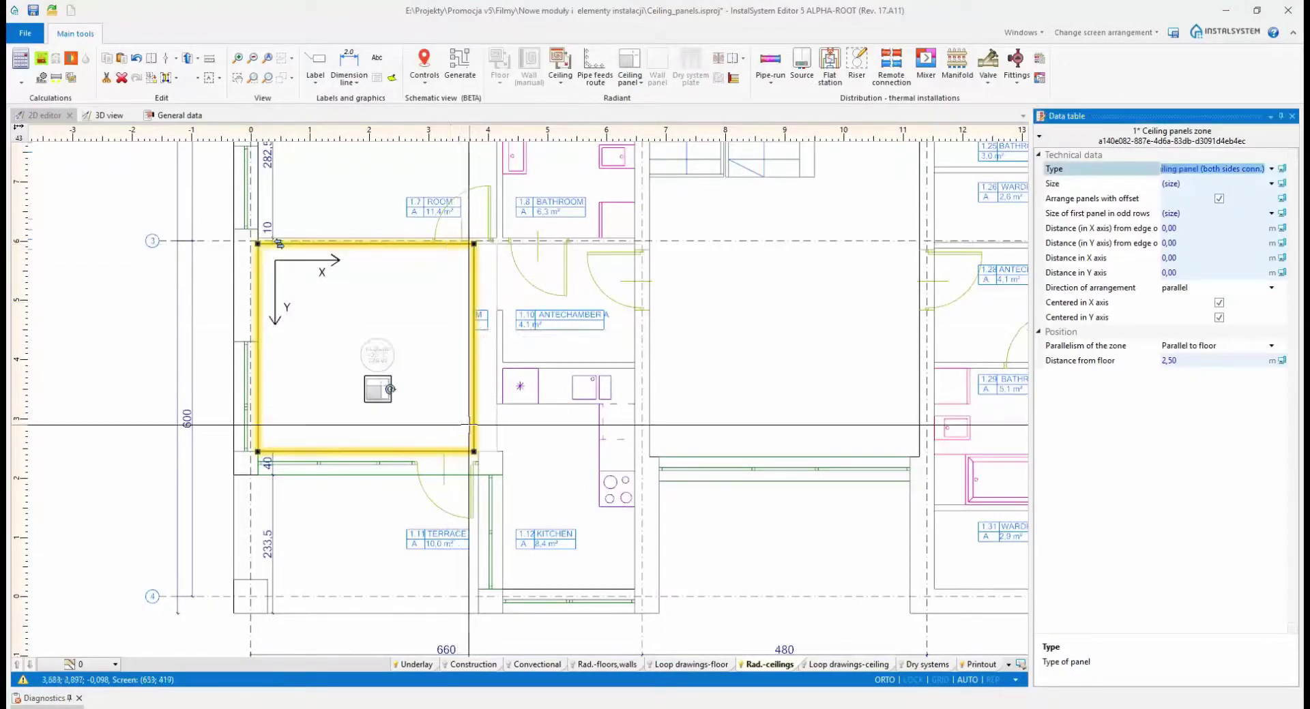
Set the zone's X-axis edge distance to 0,05 m and move to the next spacing
left_click(1208, 232)
left_click(1217, 228)
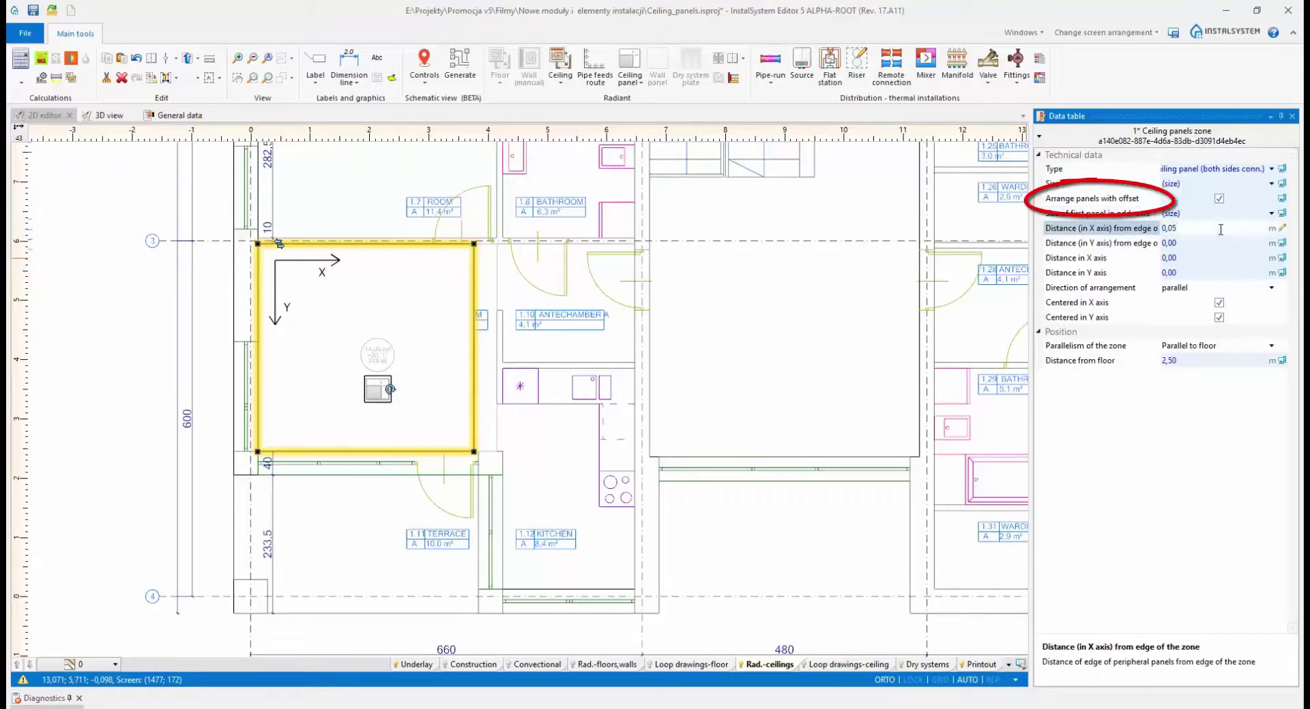
key("Tab")
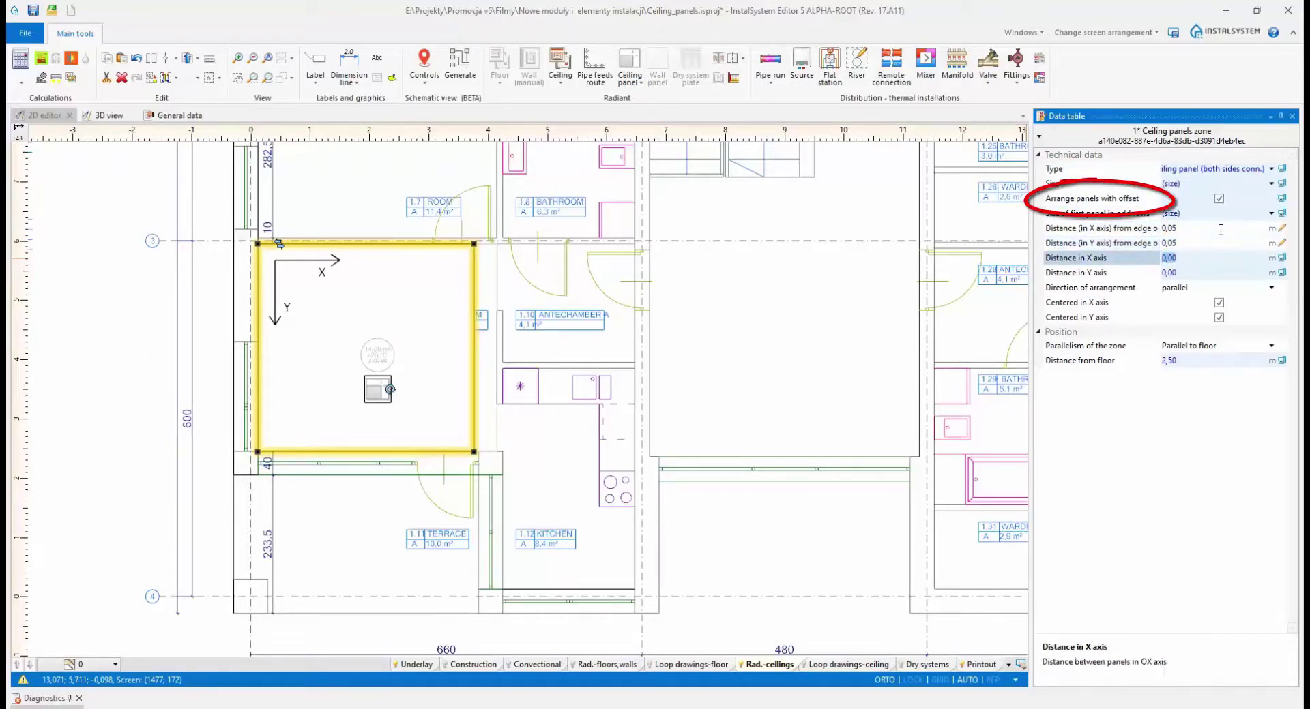
Use 'Arrange the panels' to fill the living room zone with five offset panel rows
right_click(377, 389)
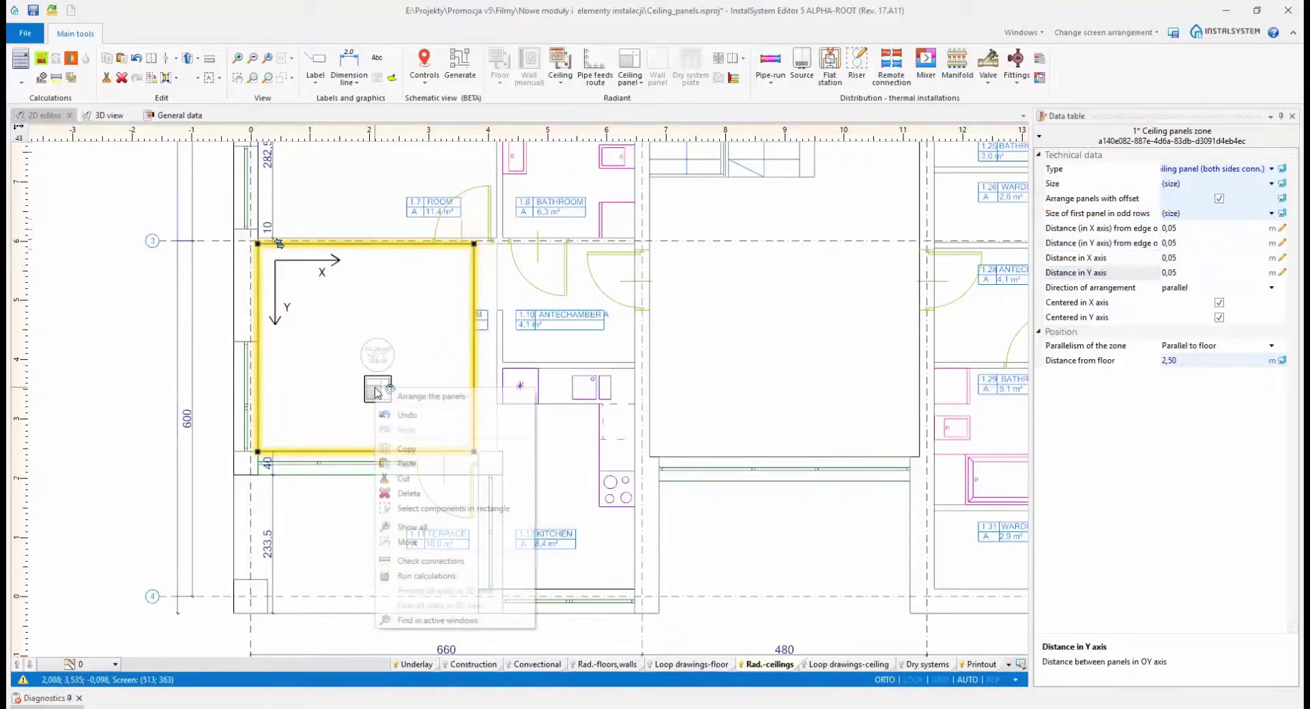
left_click(490, 399)
scroll(347, 370, "up", 2)
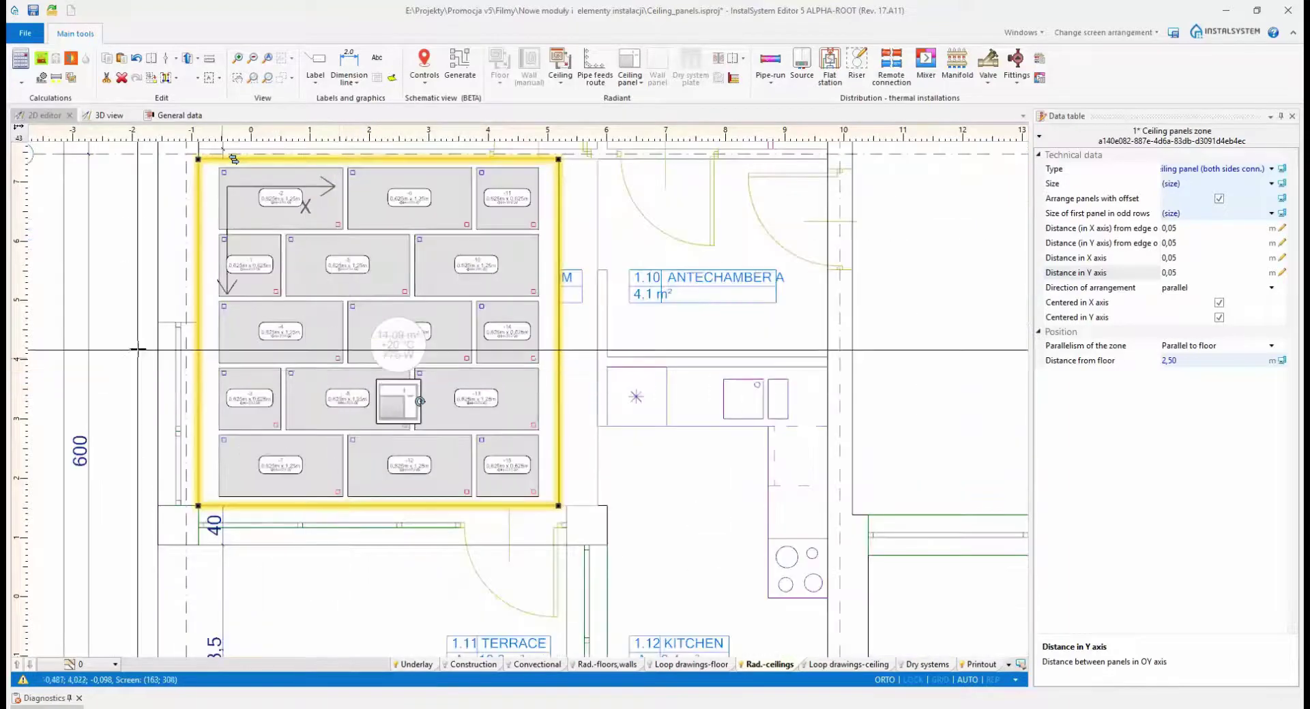
middle_click_drag(137, 349, 167, 442)
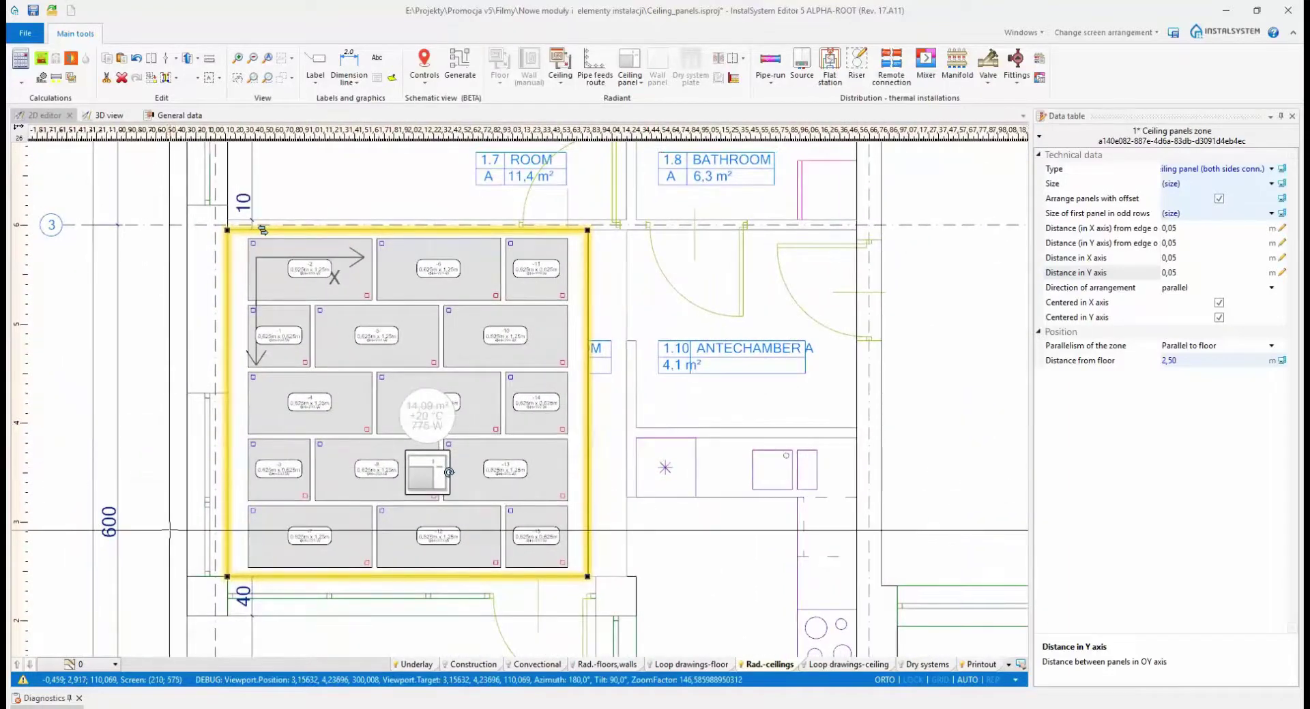